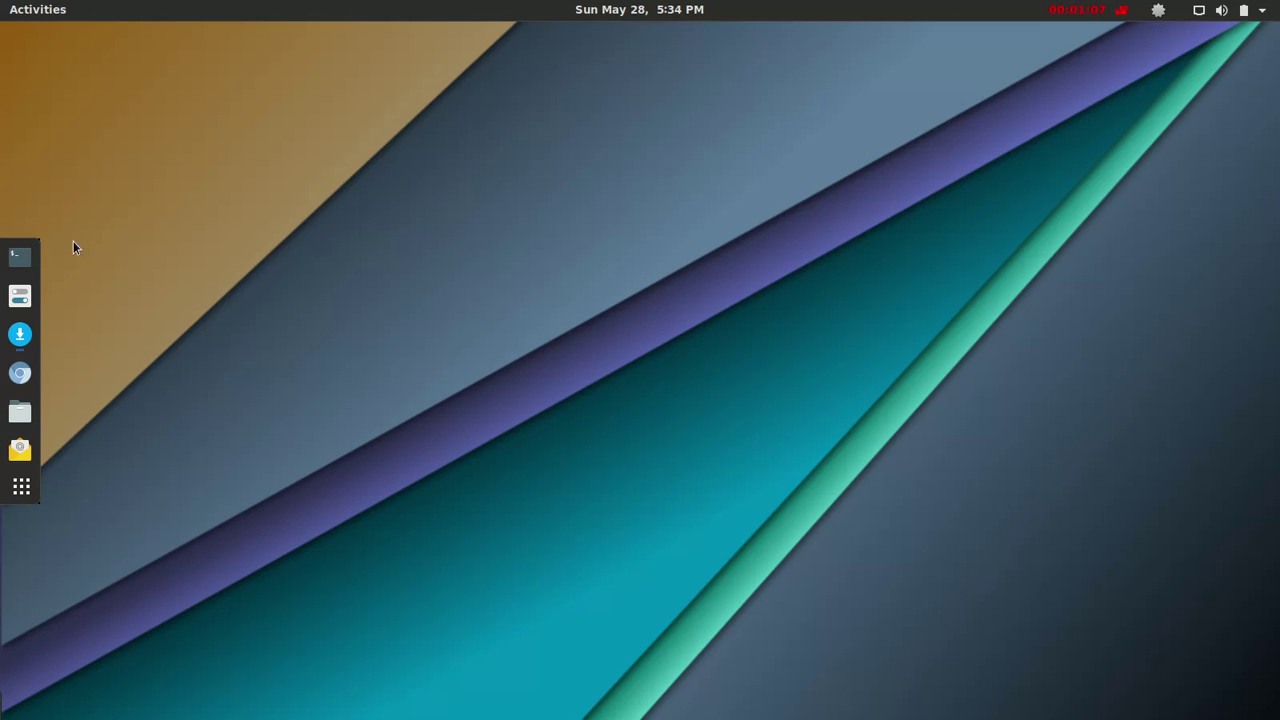
Check the chrome-gnome-shell package in the package manager and close its window
click(43, 14)
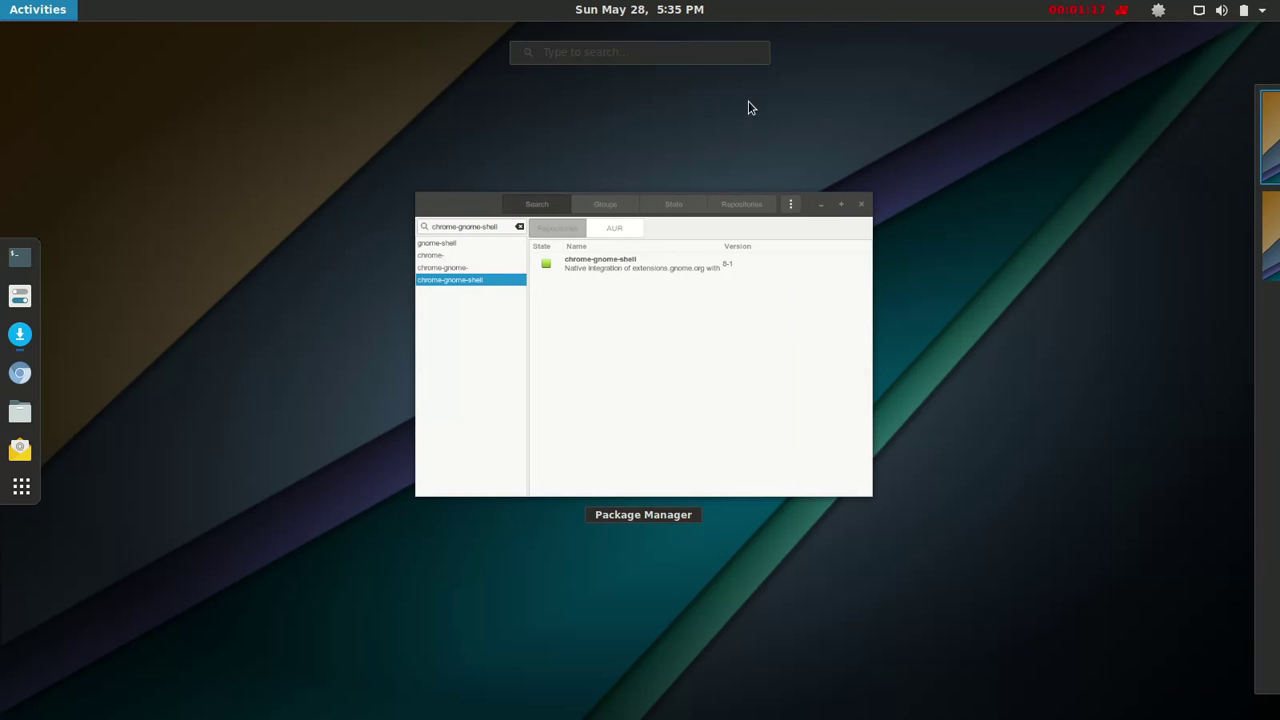
click(38, 10)
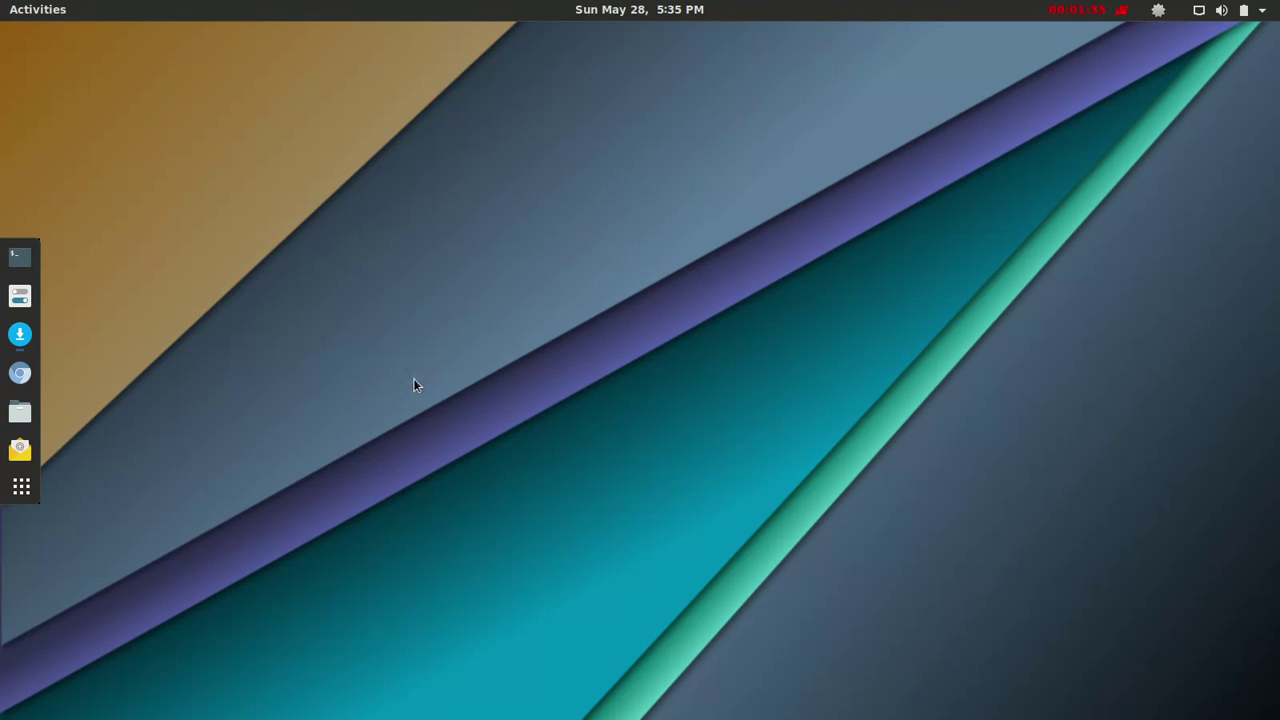
click(20, 334)
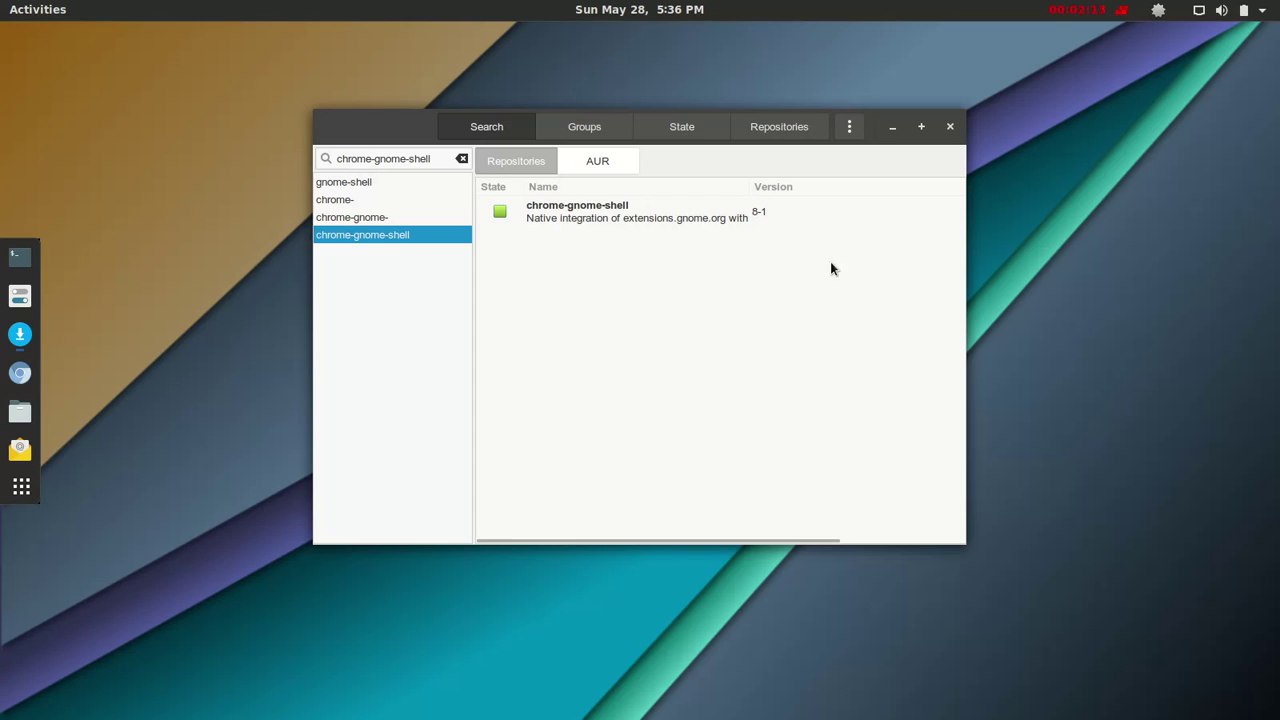
click(951, 128)
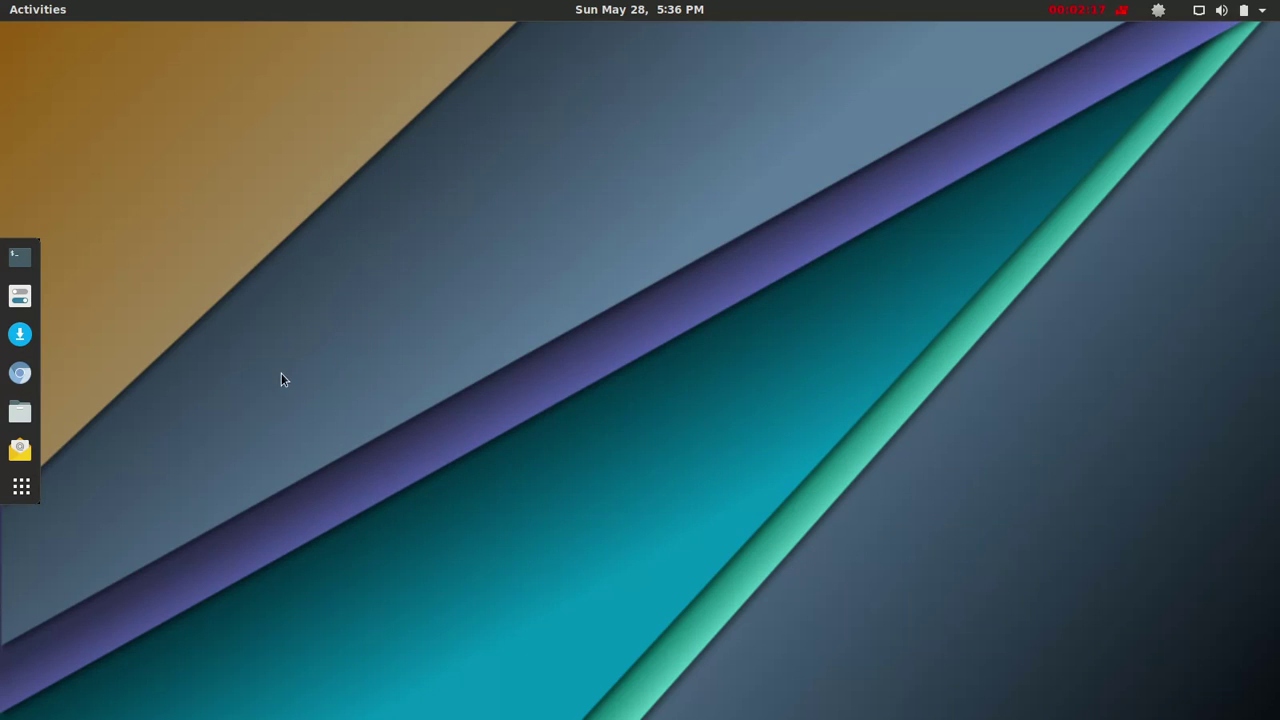
Launch Tweak Tool and show its Extensions settings
click(22, 486)
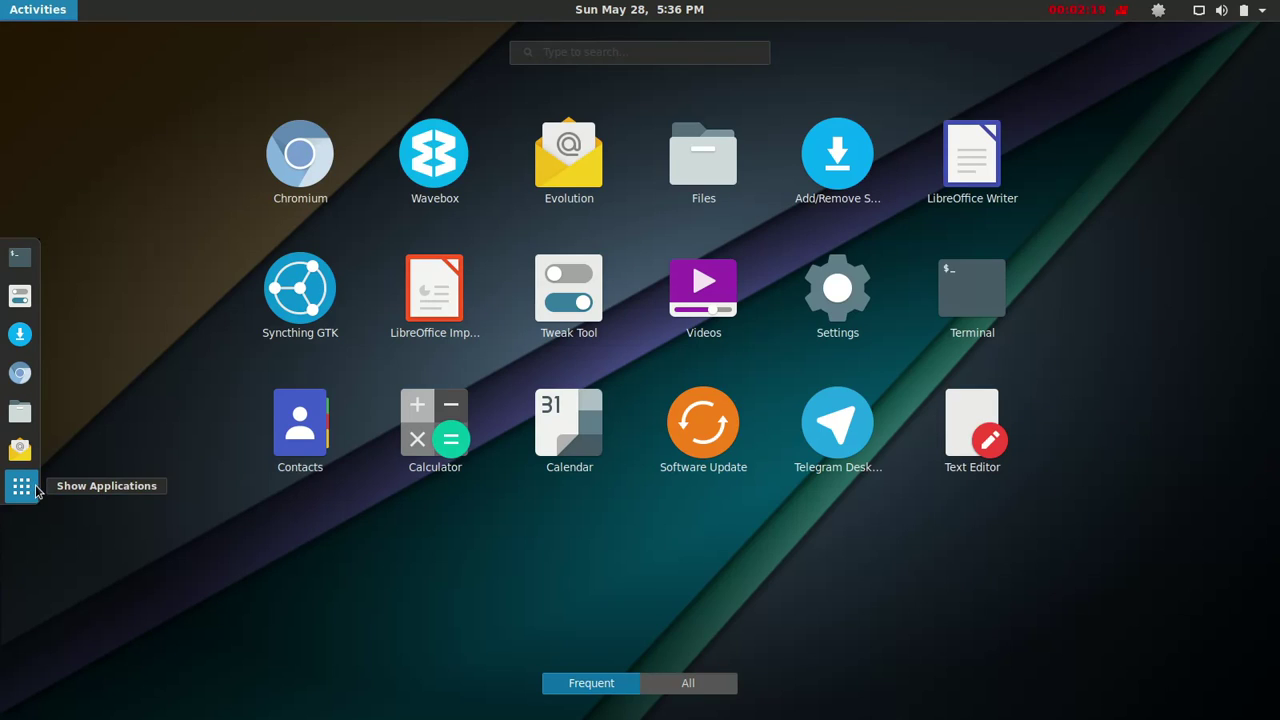
click(594, 323)
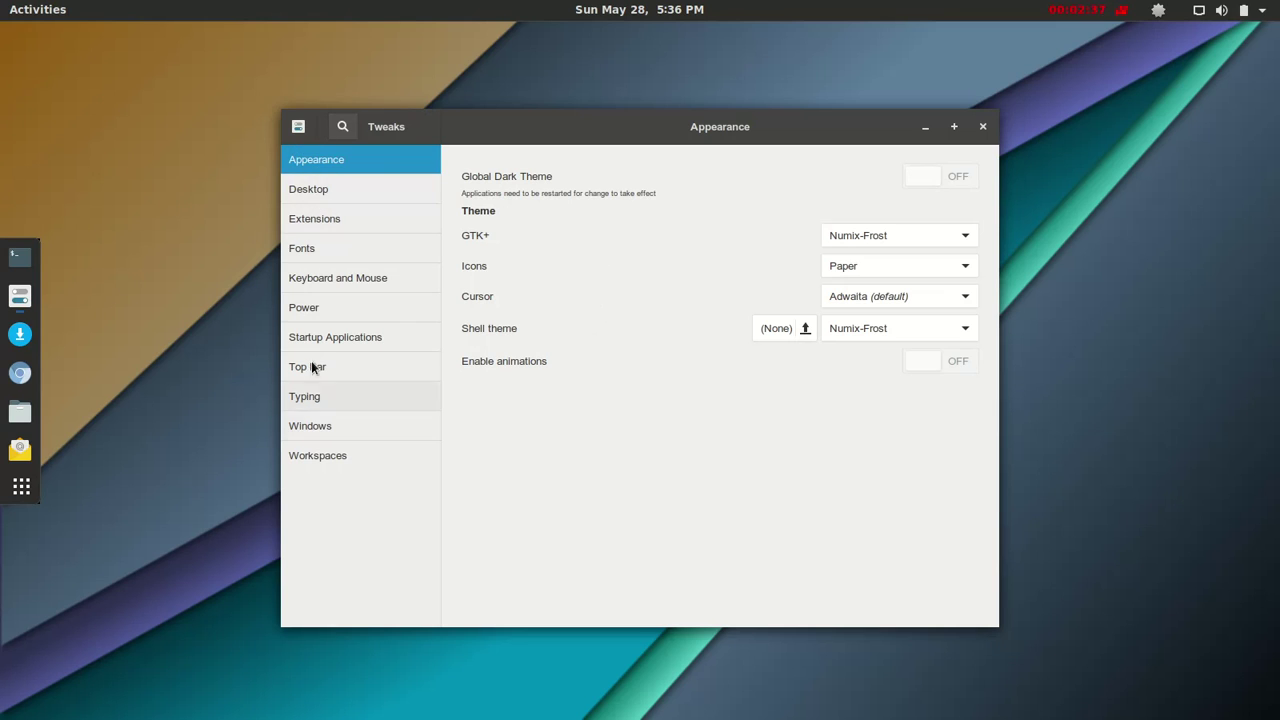
click(325, 228)
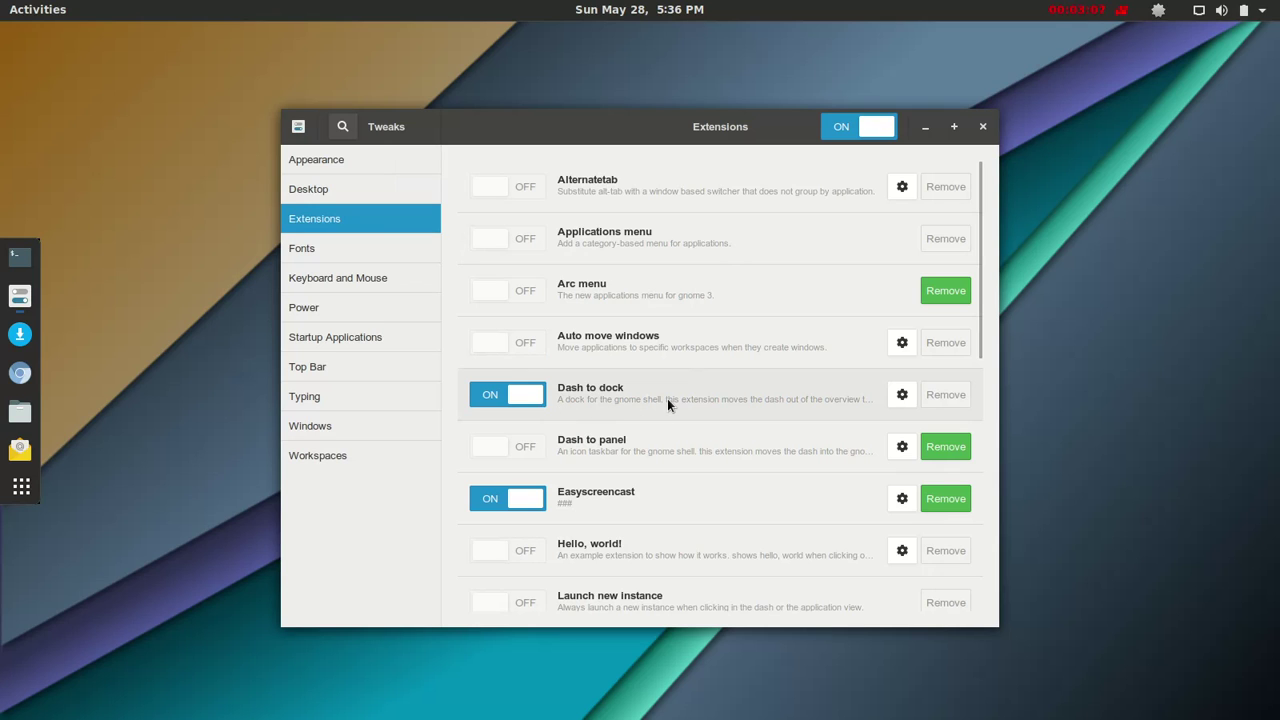
Look through the full list of installed shell extensions and their on/off states
scroll(667, 398, down, 4)
scroll(667, 398, up, 3)
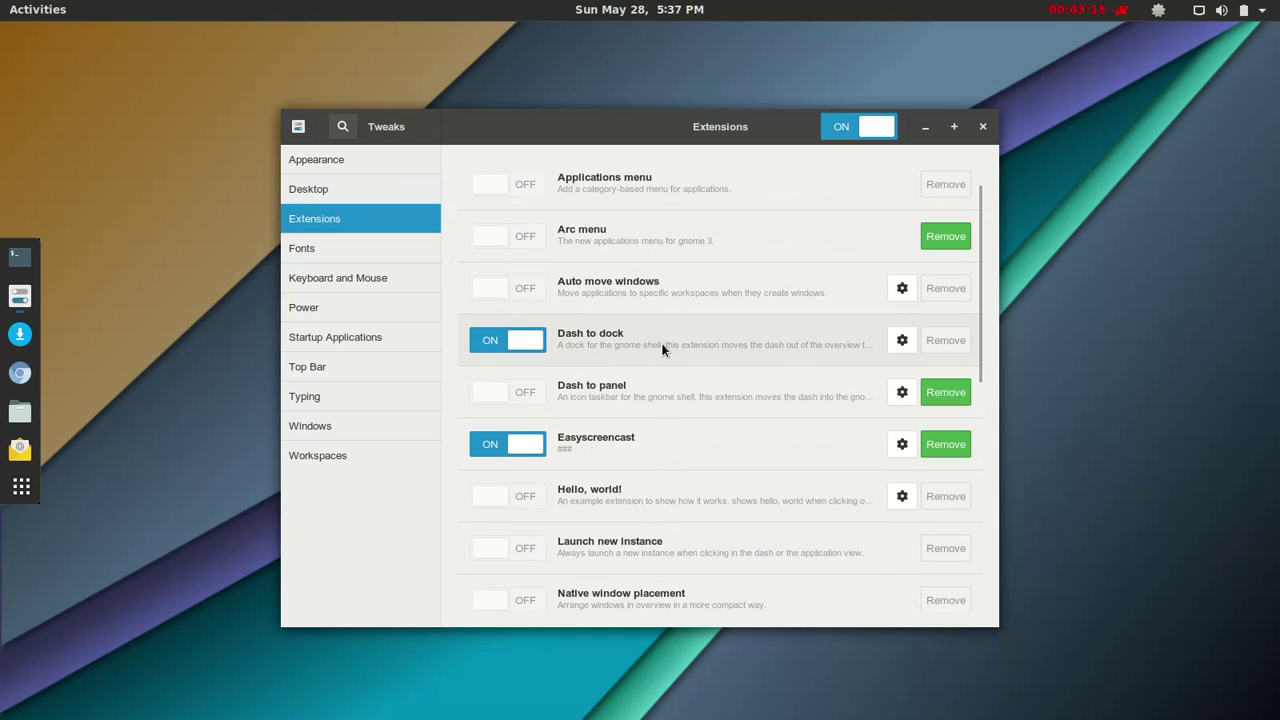
scroll(709, 339, down, 5)
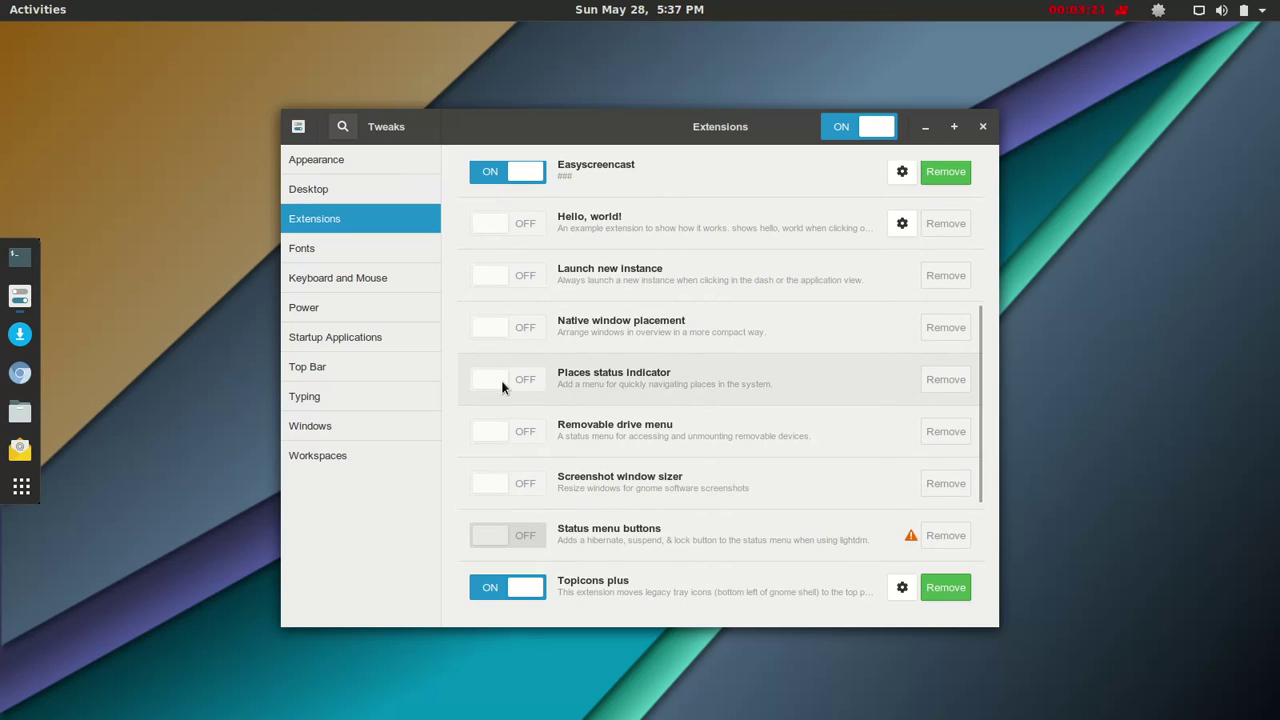
scroll(720, 397, up, 3)
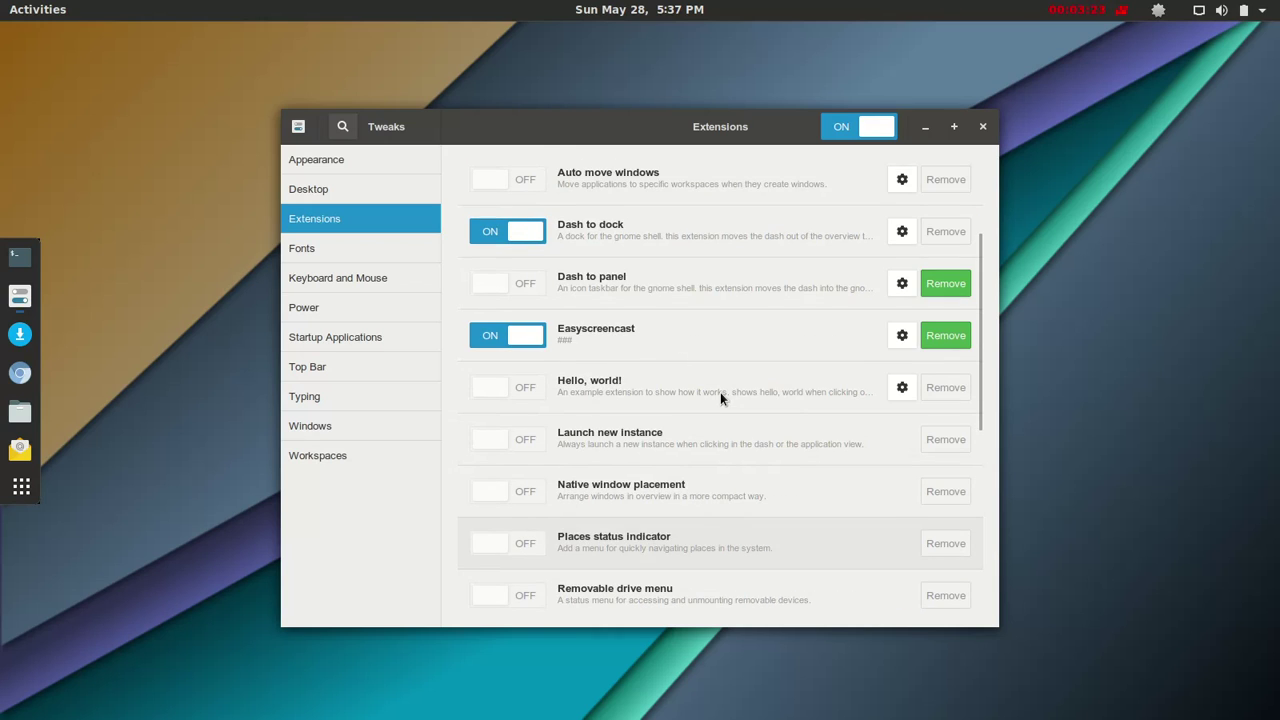
scroll(720, 397, up, 3)
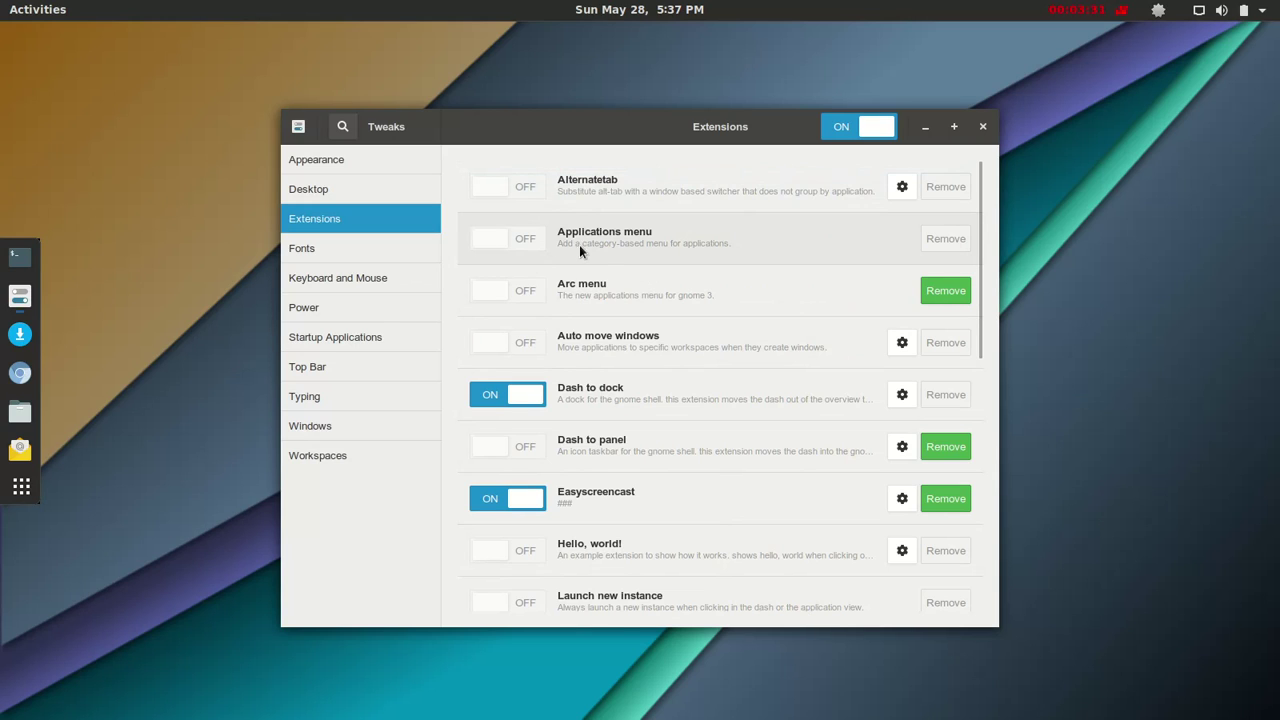
scroll(689, 290, down, 1)
scroll(689, 290, down, 6)
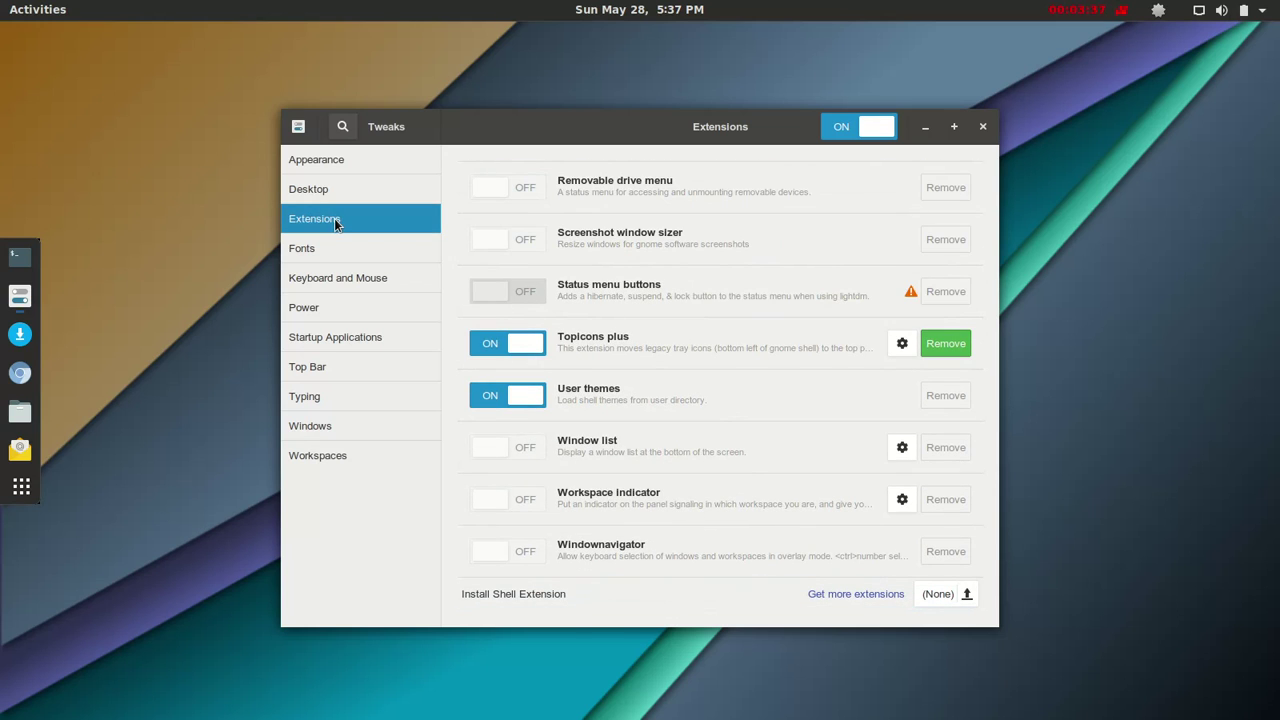
Go to the GNOME Shell extensions website from the end of the extension list and open the OpenWeather page
click(867, 597)
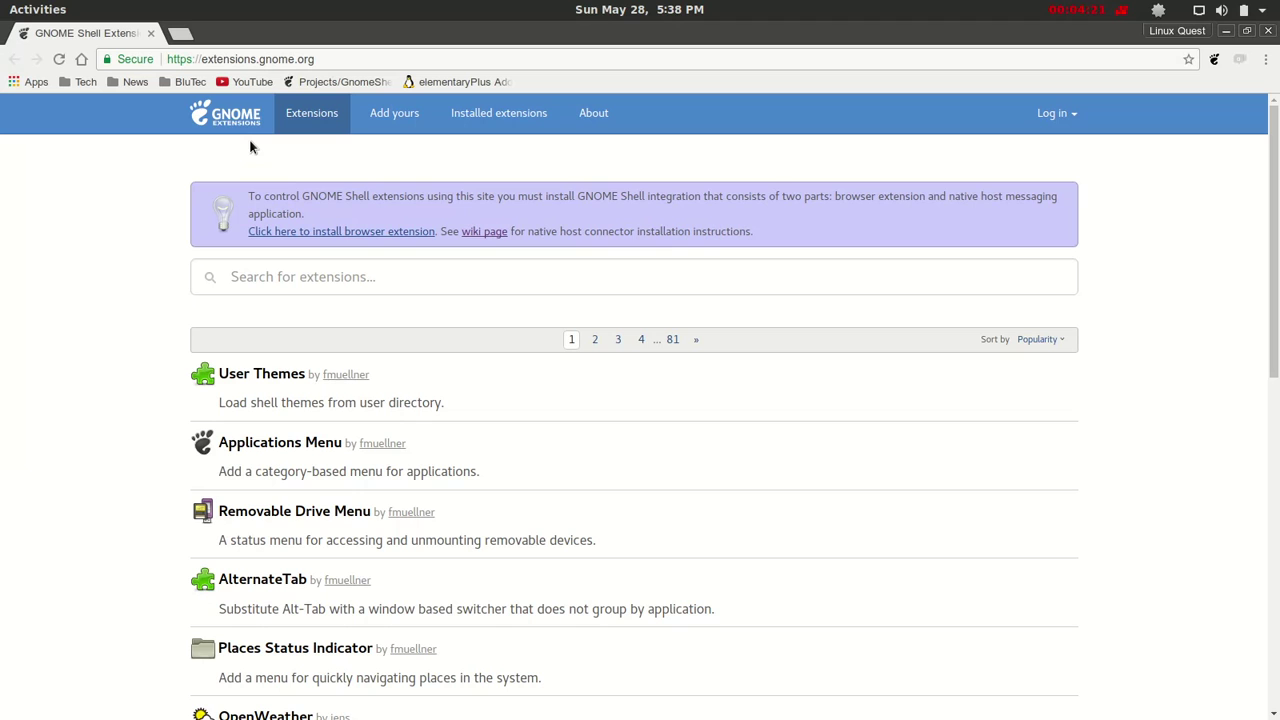
scroll(578, 260, down, 6)
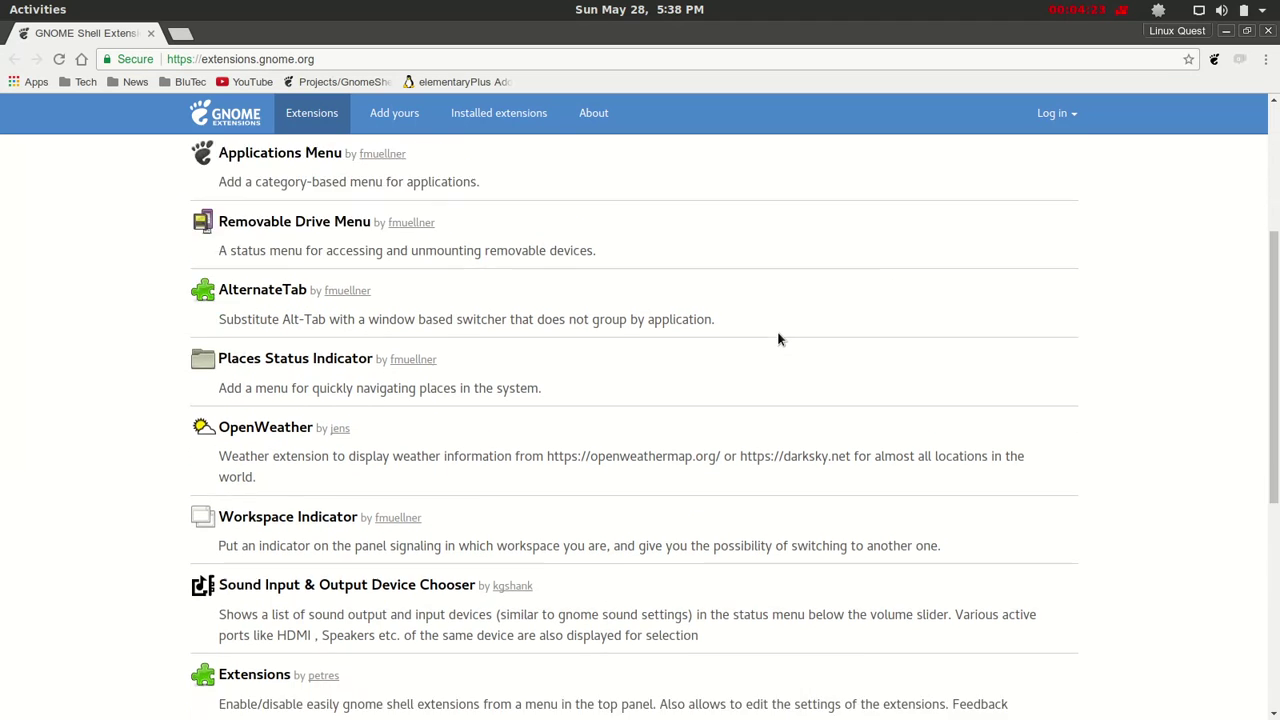
scroll(779, 337, down, 3)
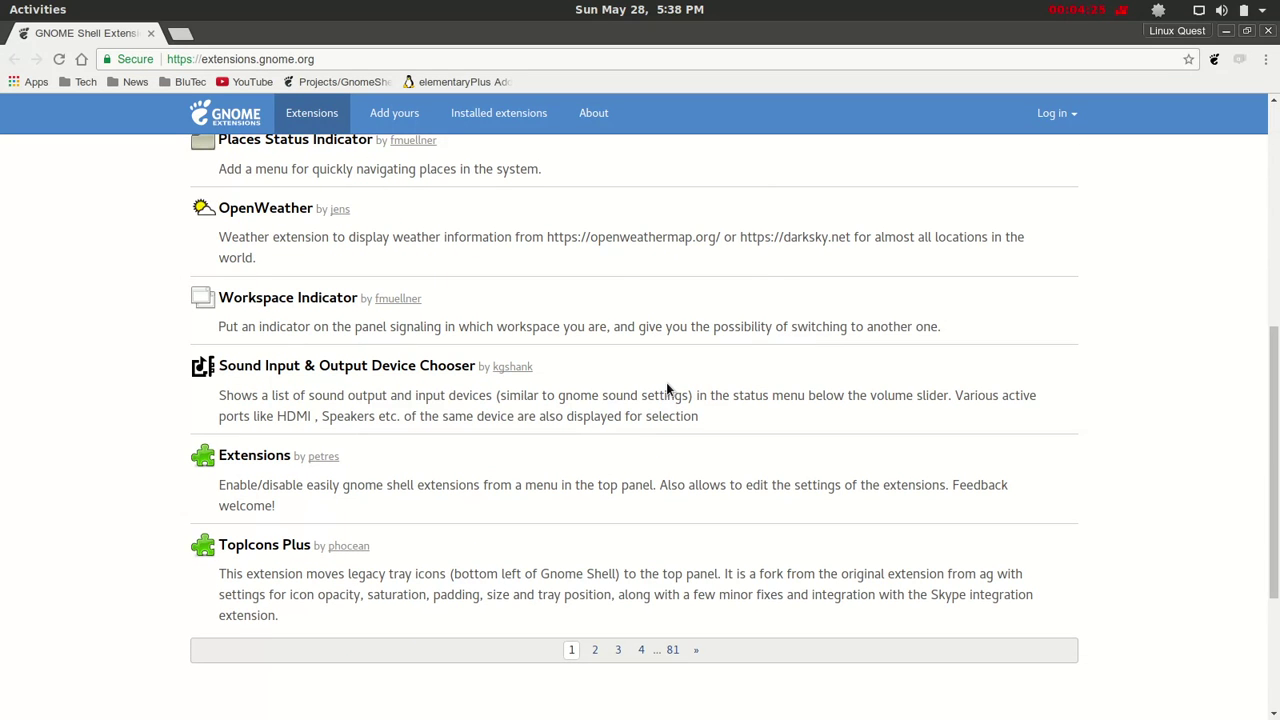
scroll(668, 388, up, 9)
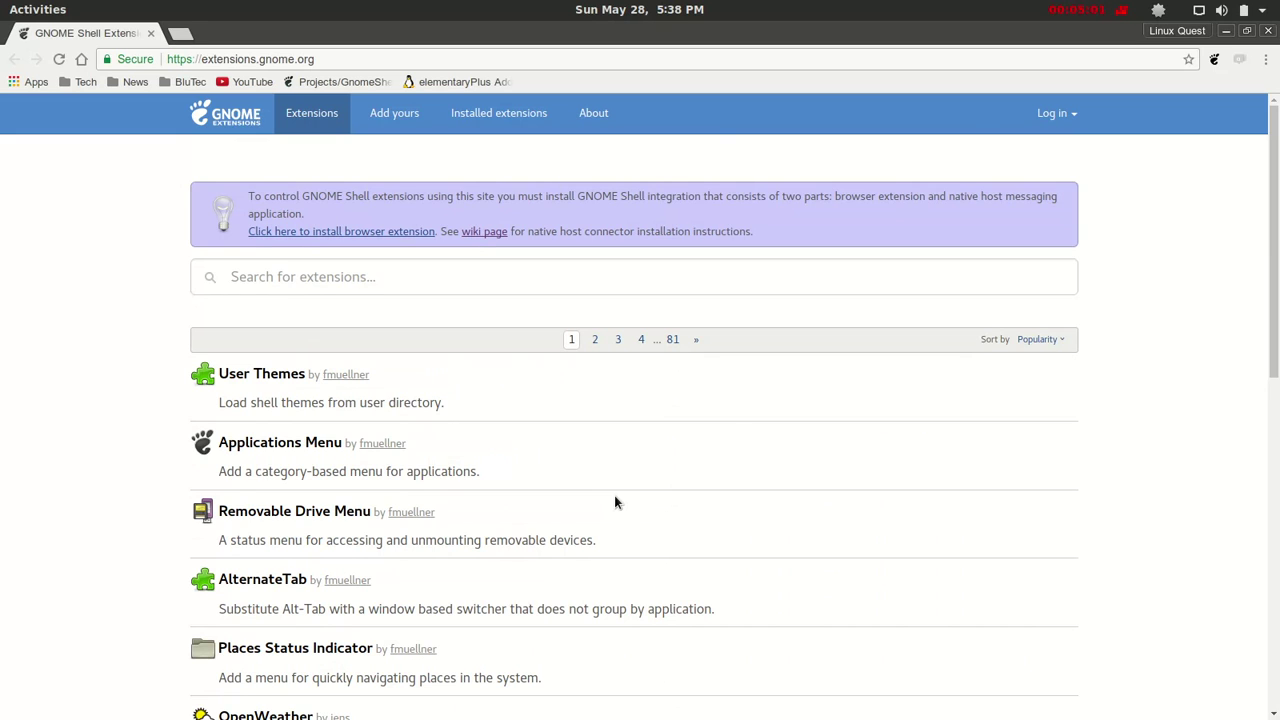
scroll(729, 424, down, 4)
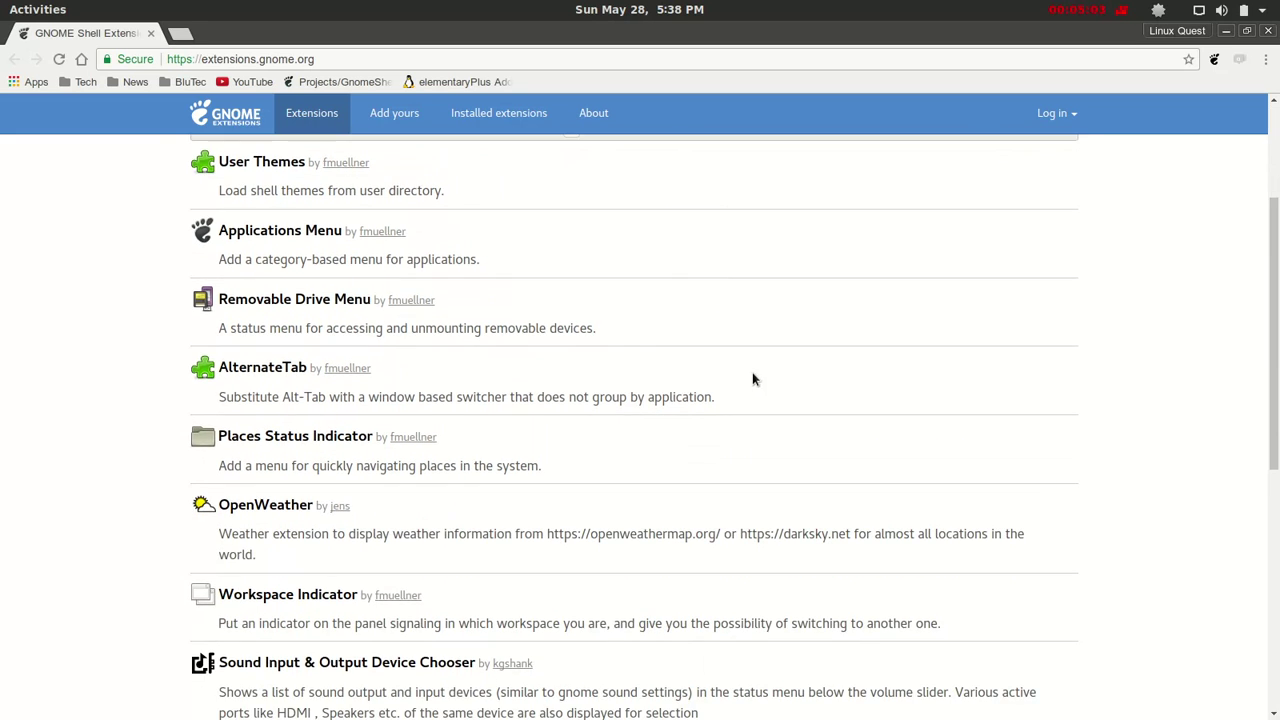
click(285, 510)
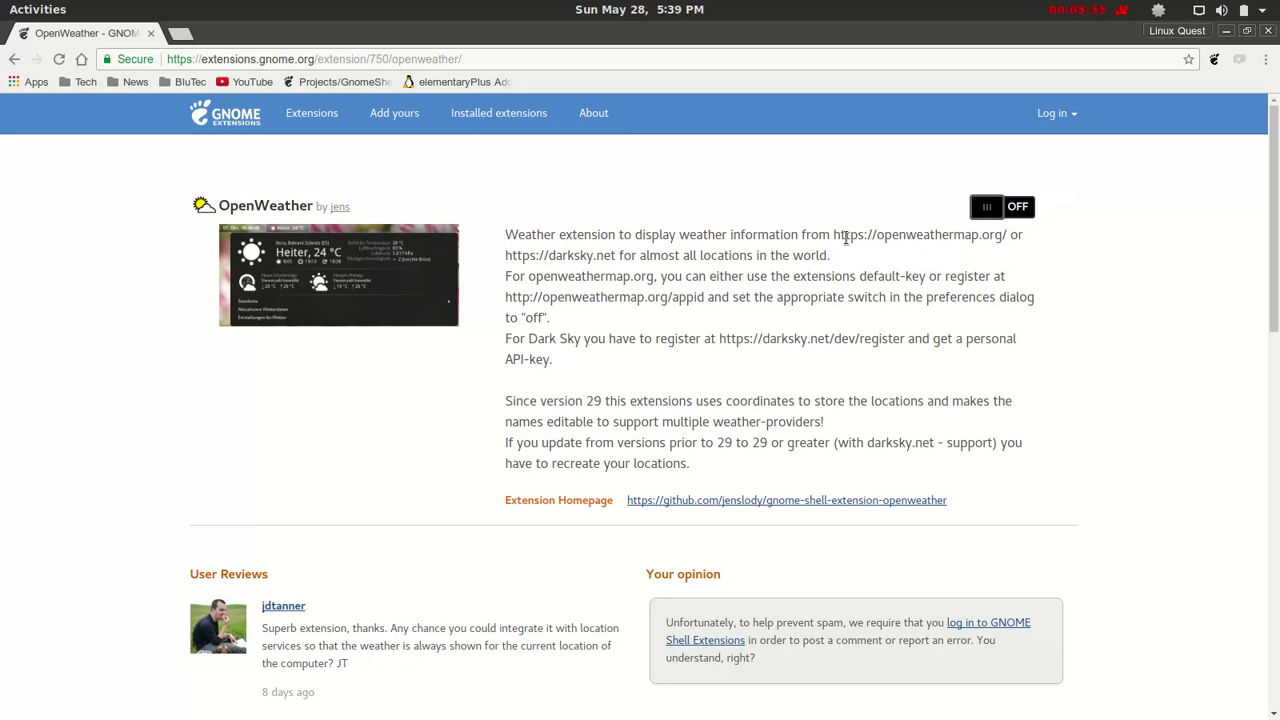
Install the OpenWeather extension from its page and view the weather forecast it adds to the desktop's top bar
click(1026, 212)
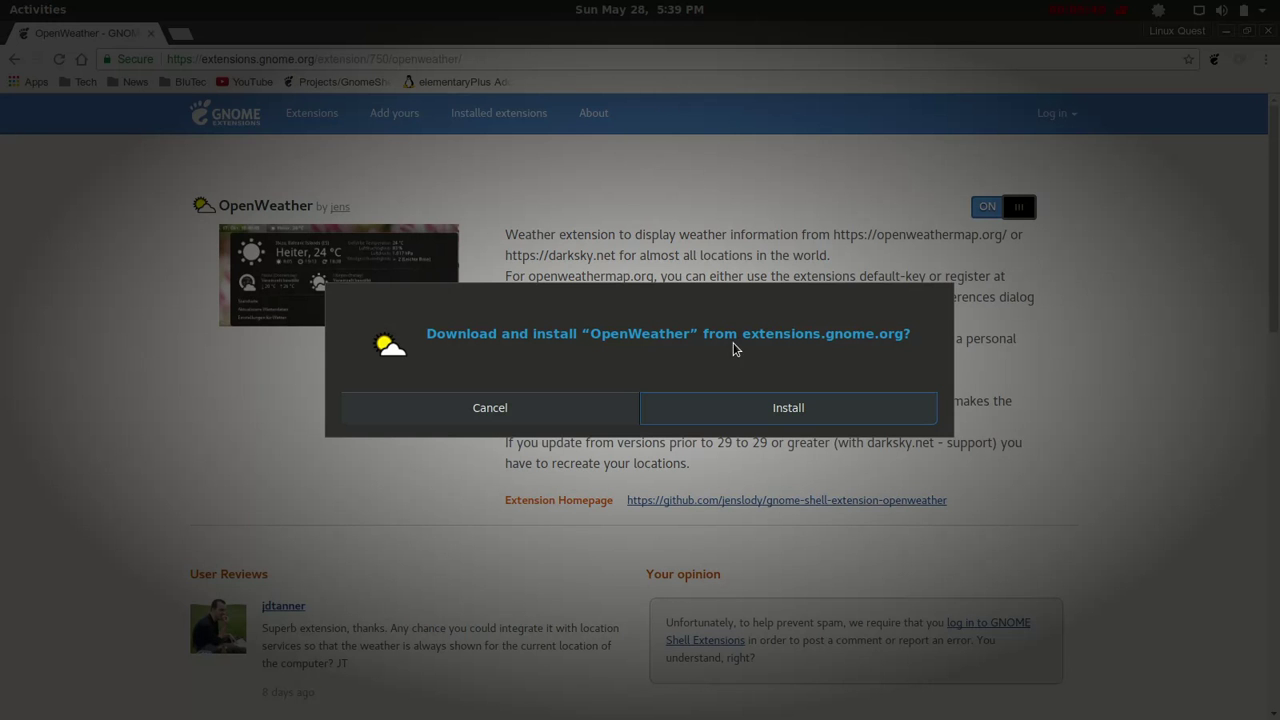
click(731, 410)
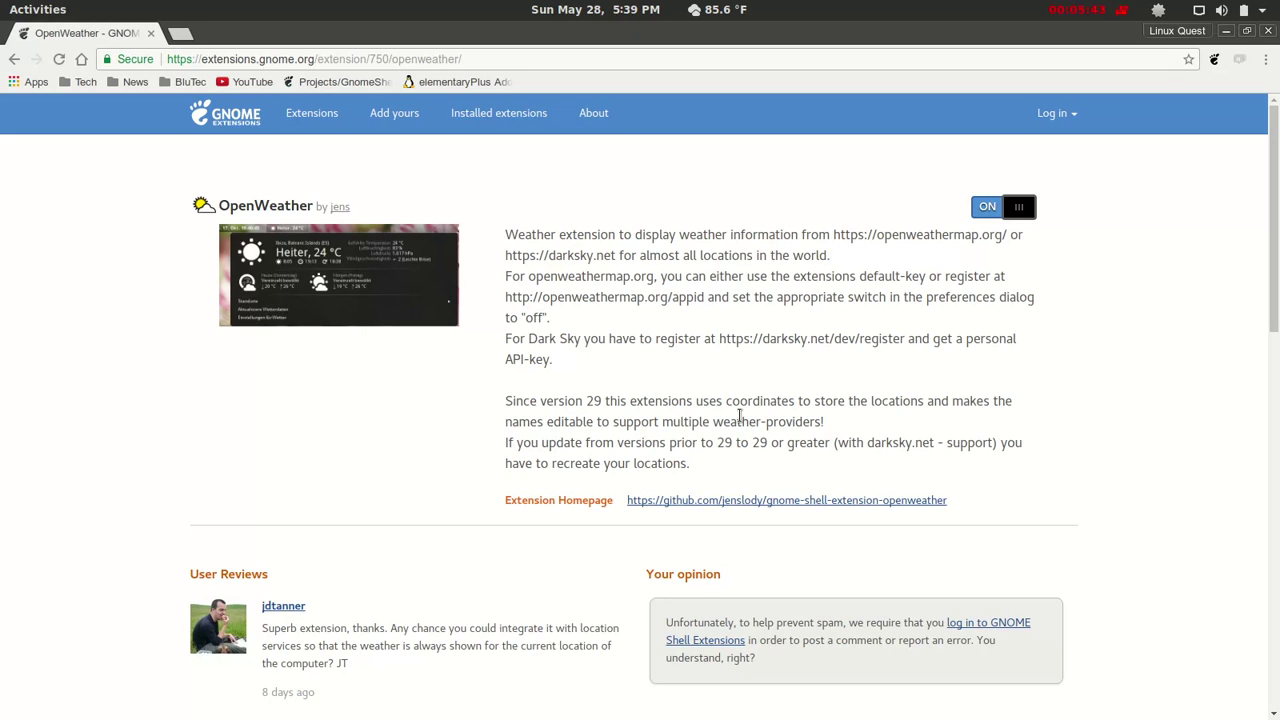
click(723, 22)
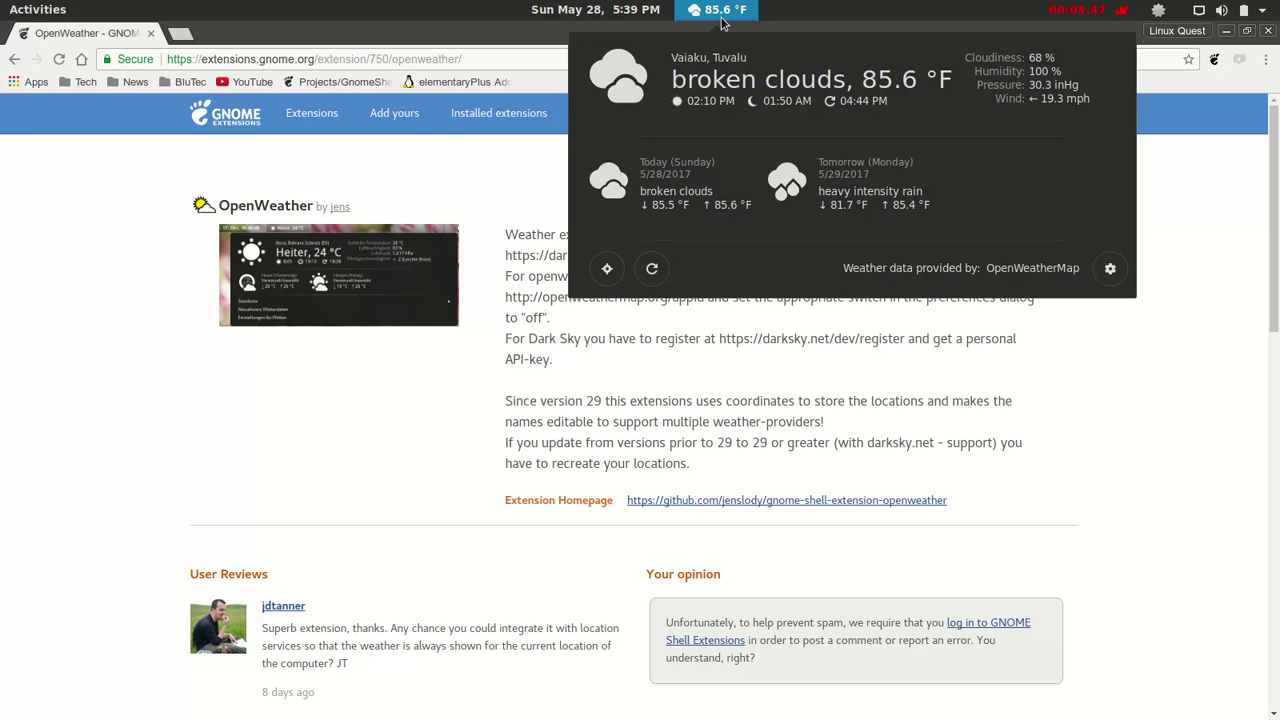
click(723, 22)
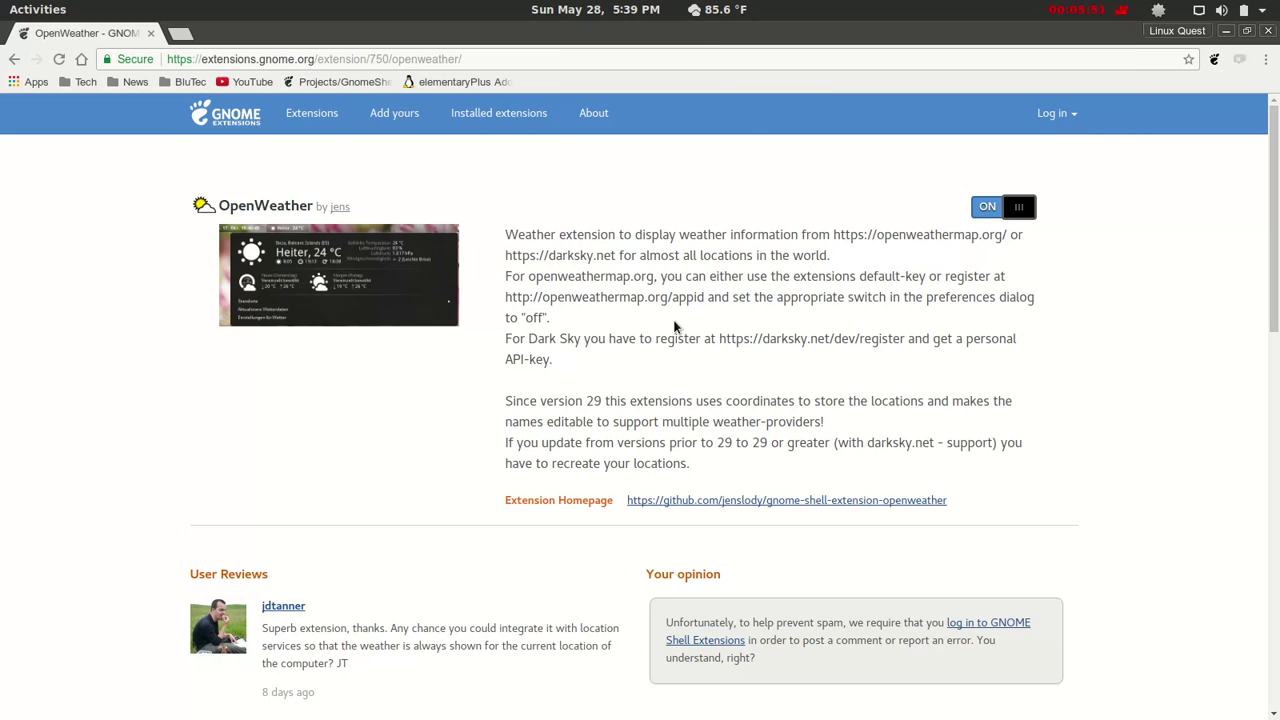
Read through the description and user reviews on the OpenWeather extension page
scroll(696, 377, down, 5)
scroll(697, 378, up, 5)
scroll(697, 377, down, 5)
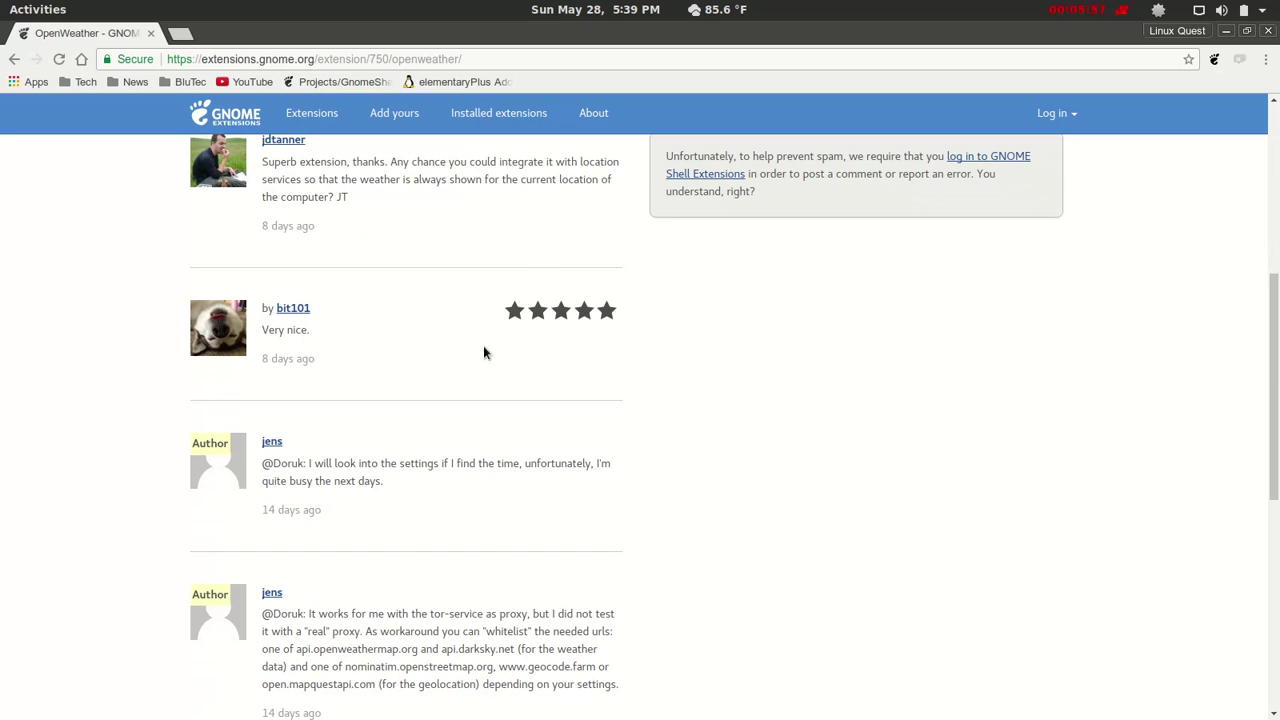
scroll(836, 396, down, 4)
scroll(836, 396, up, 5)
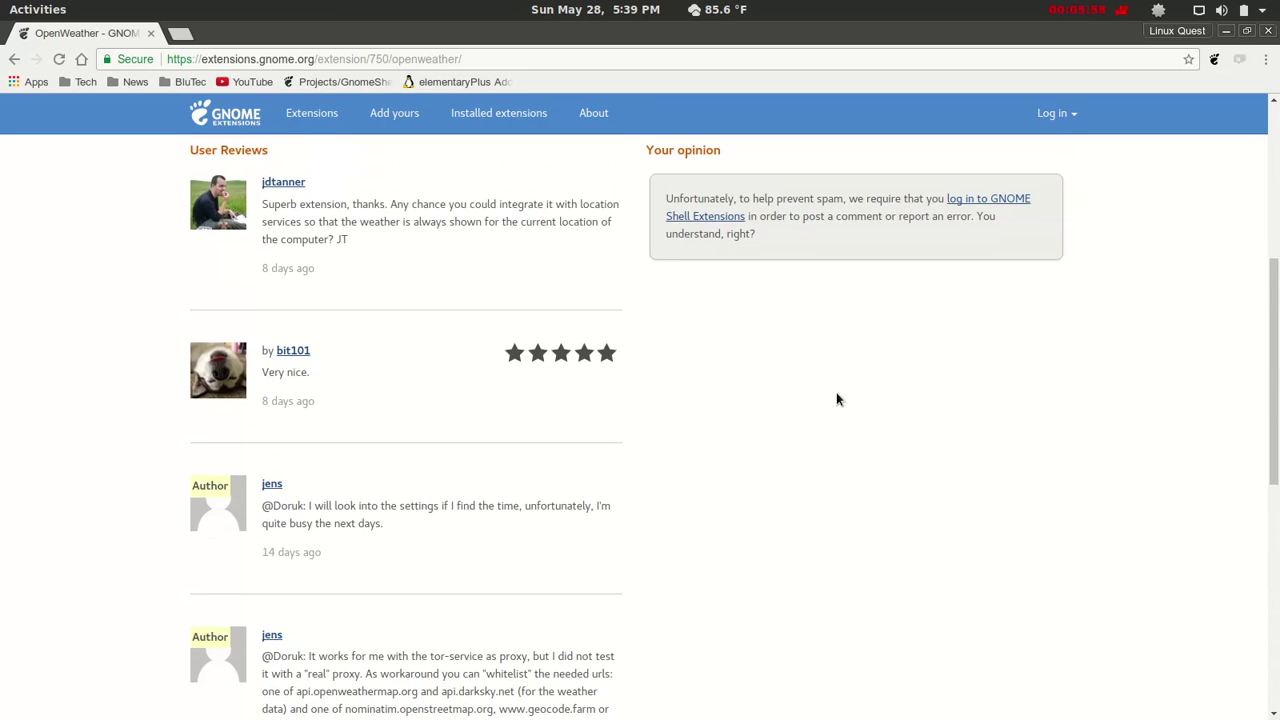
scroll(838, 398, up, 5)
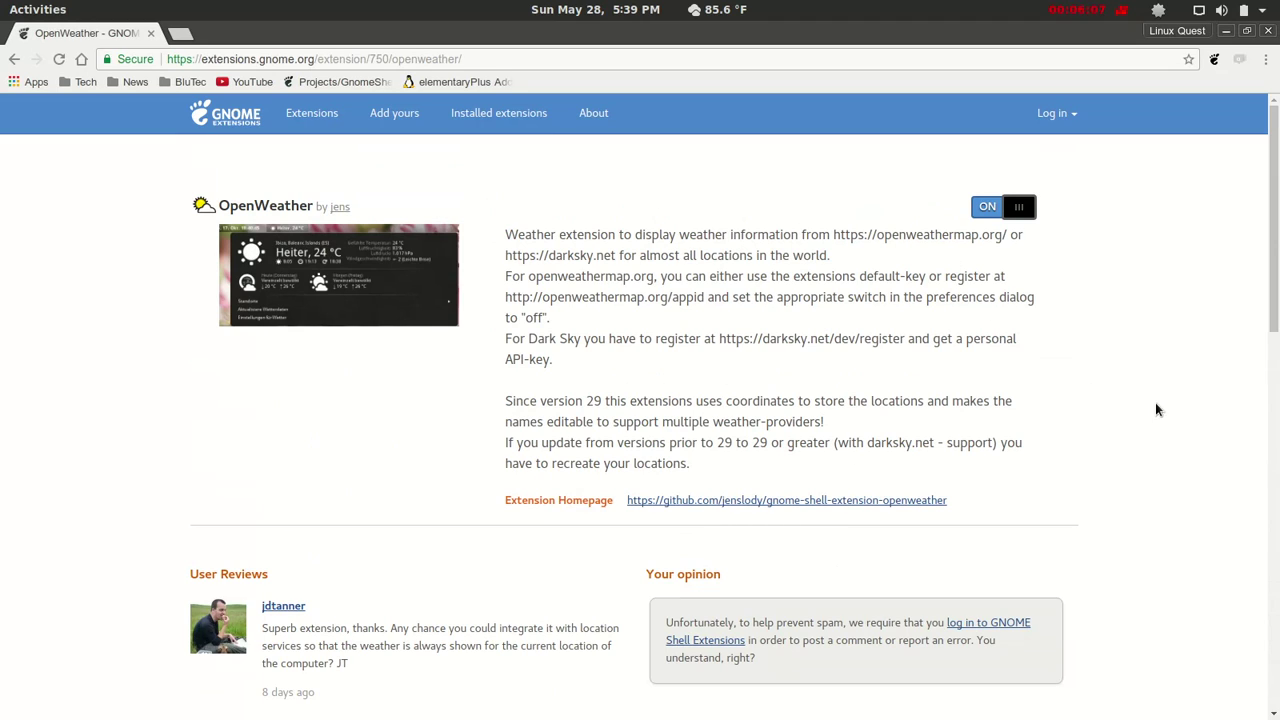
scroll(1089, 434, down, 3)
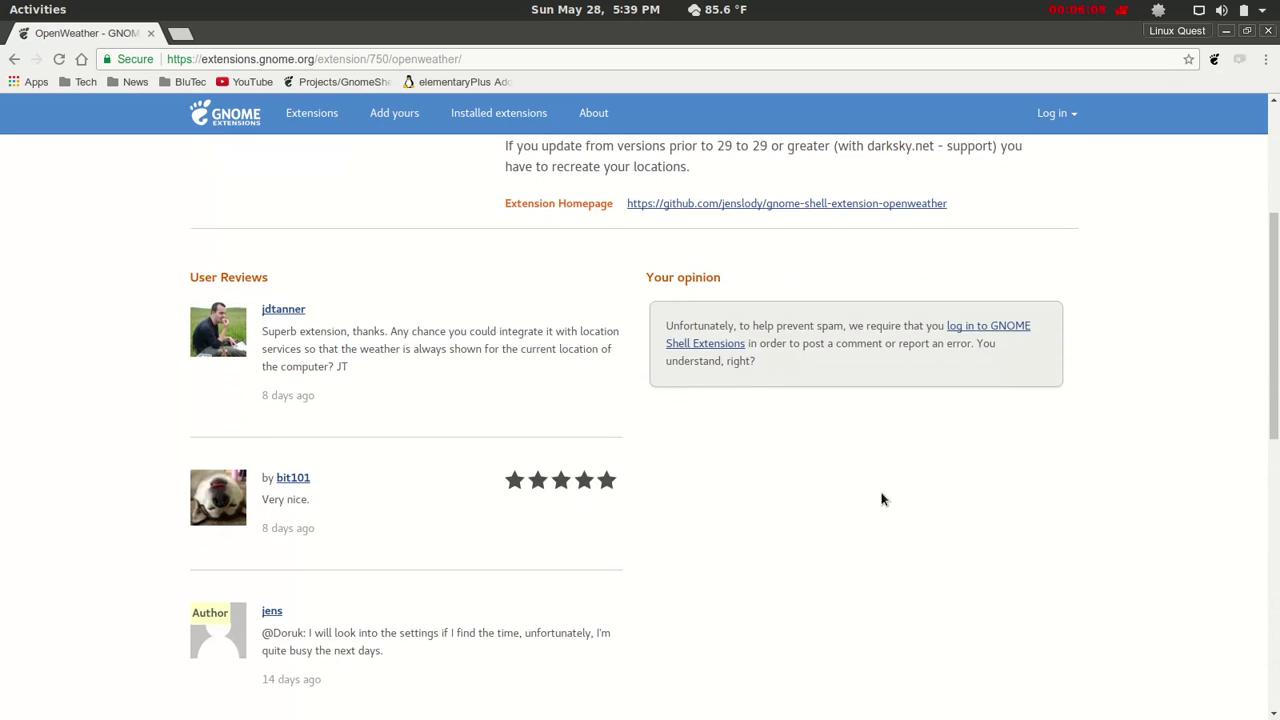
scroll(880, 497, down, 4)
key(Home)
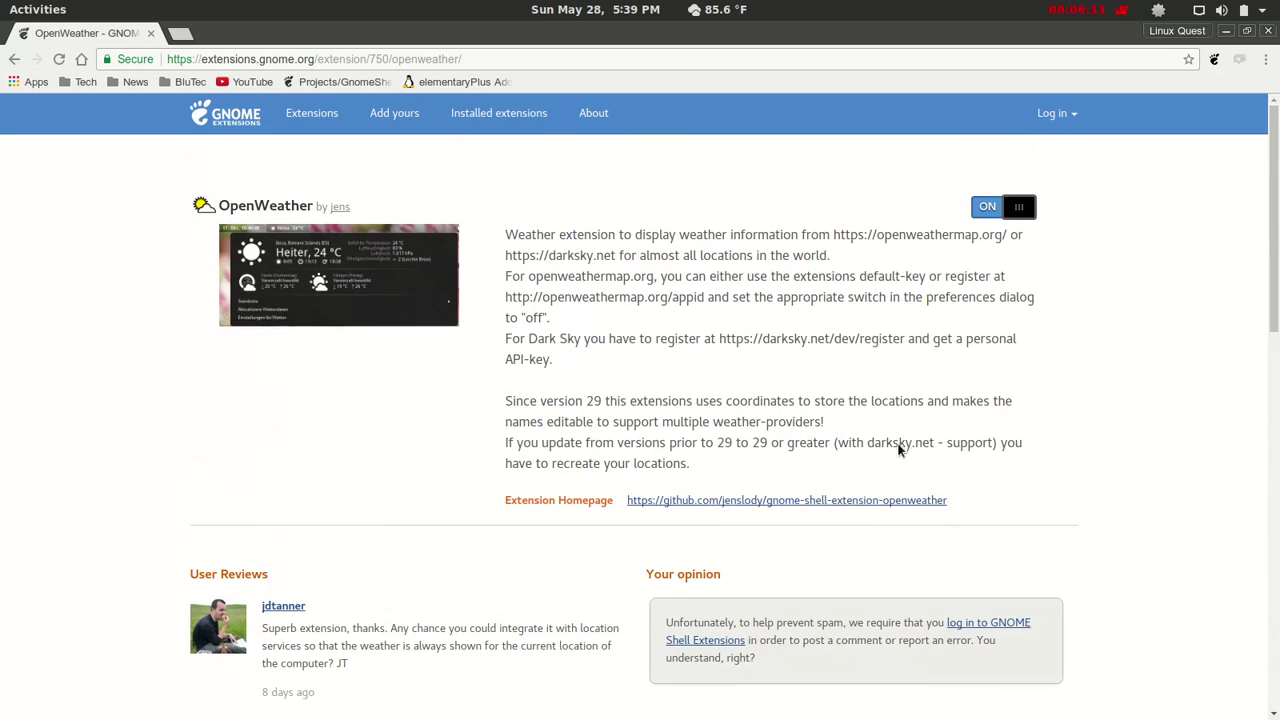
Close the browser to return to Tweak Tool, disable the Dash to dock extension and enable Dash to panel
click(1267, 31)
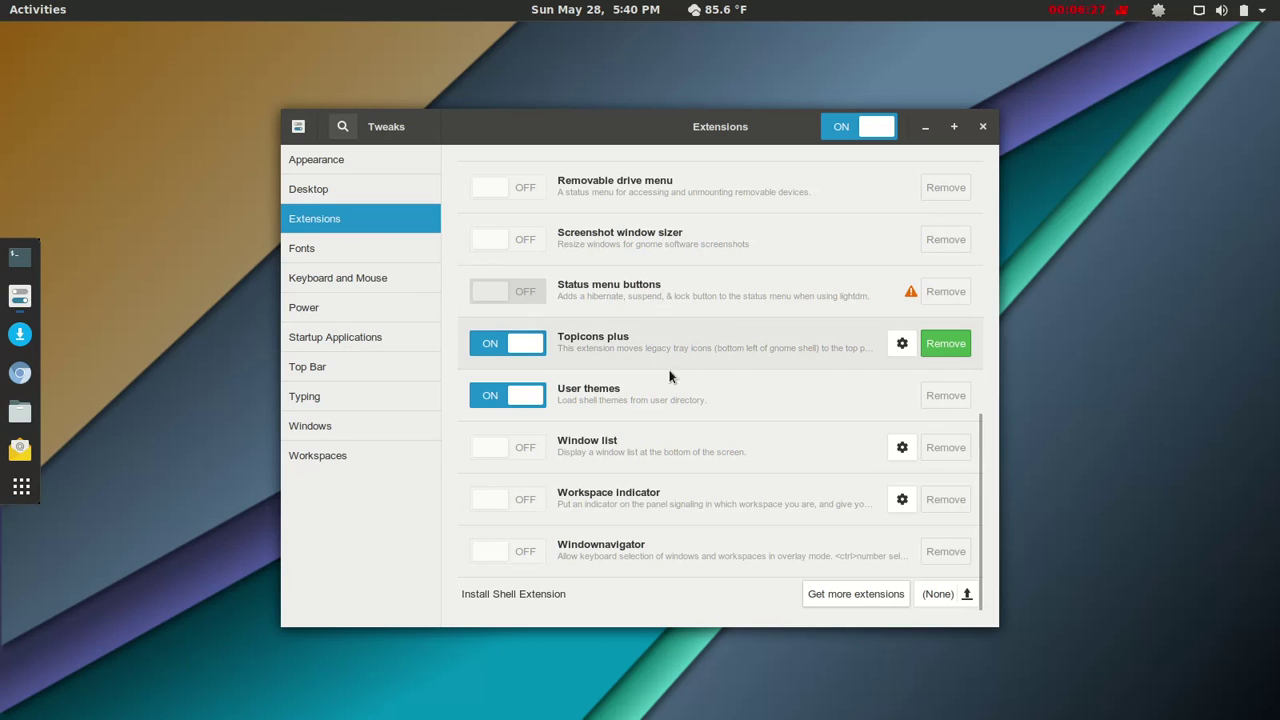
scroll(731, 393, up, 4)
scroll(731, 393, up, 6)
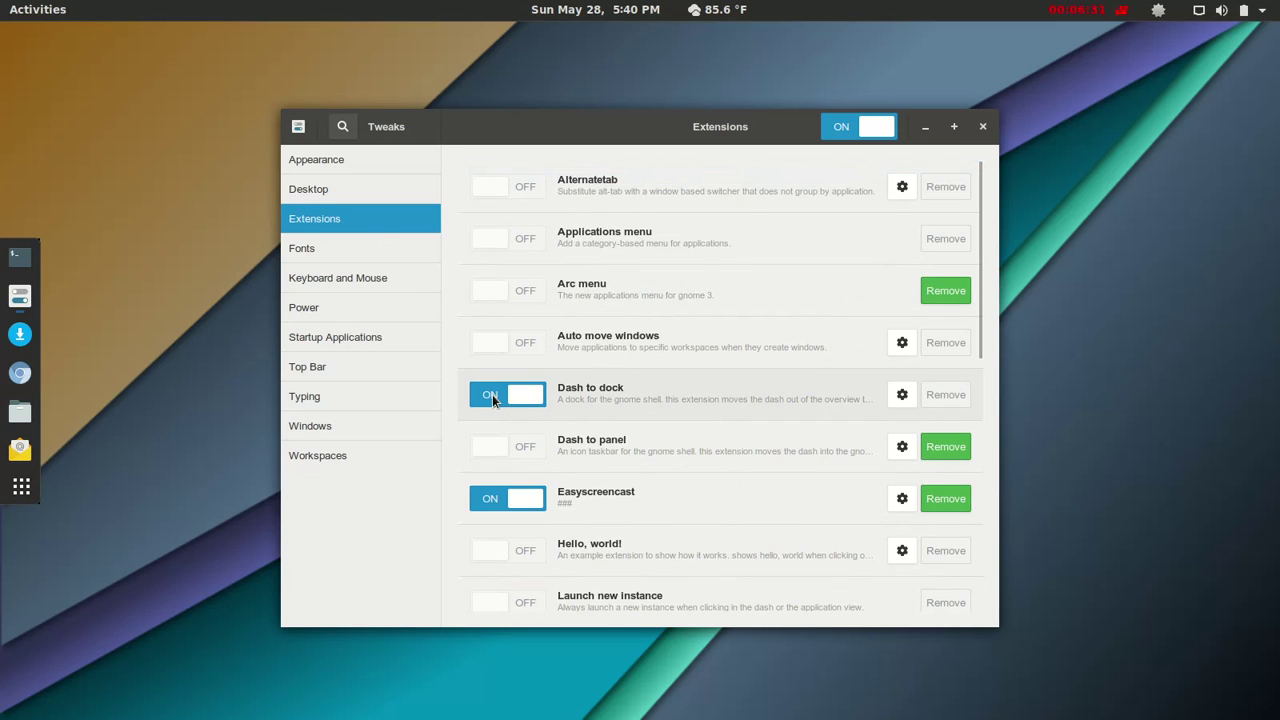
click(492, 394)
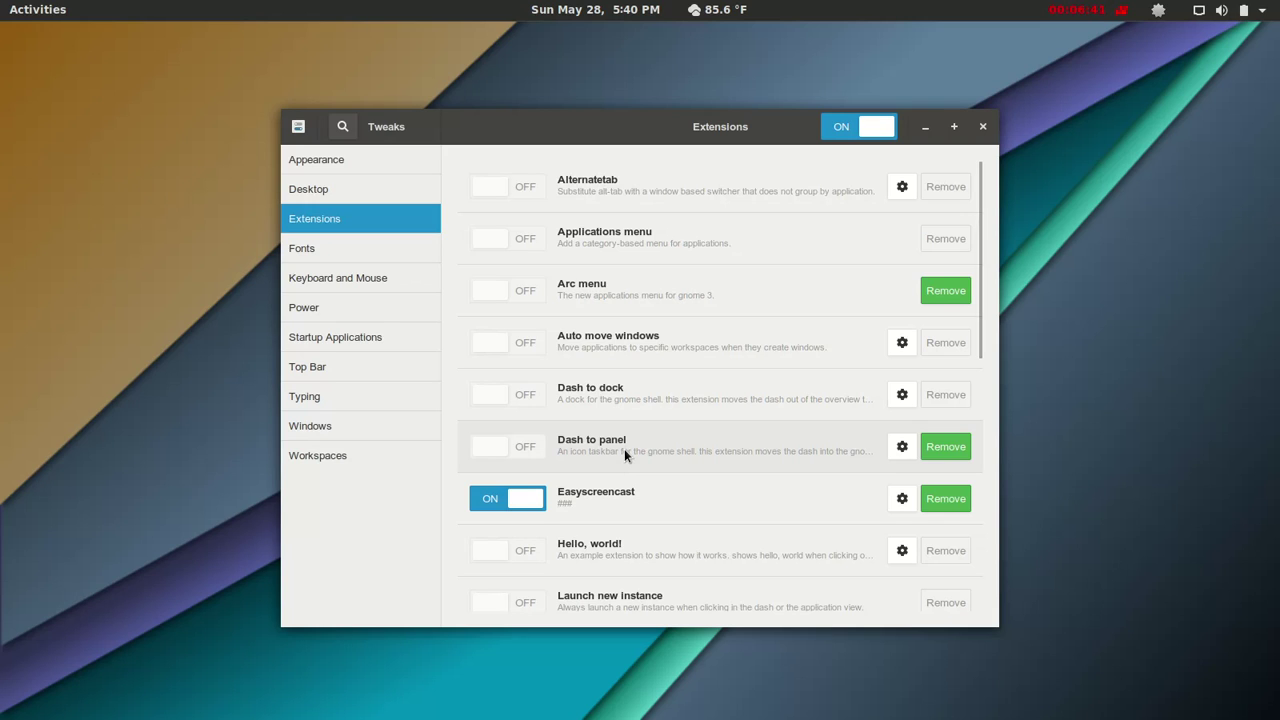
click(540, 451)
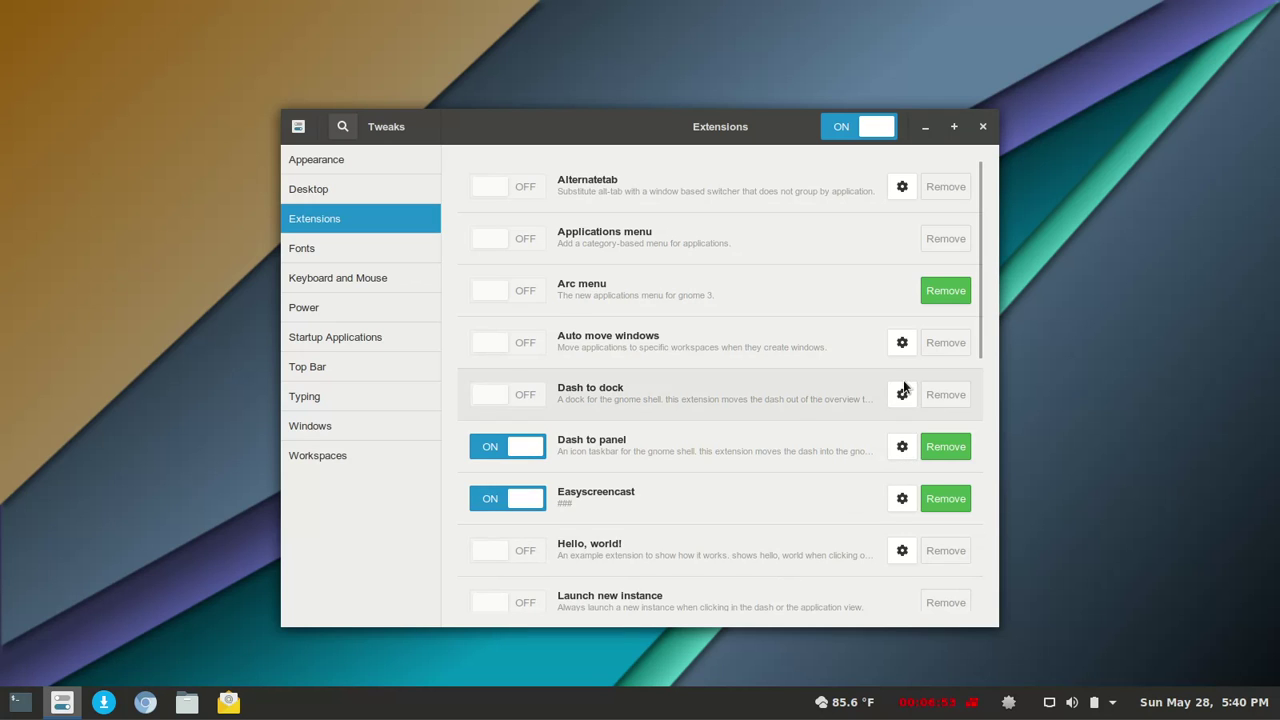
Open the Dash to Panel settings and review the Position and Style, Behavior, Fine-Tune and About pages
click(902, 447)
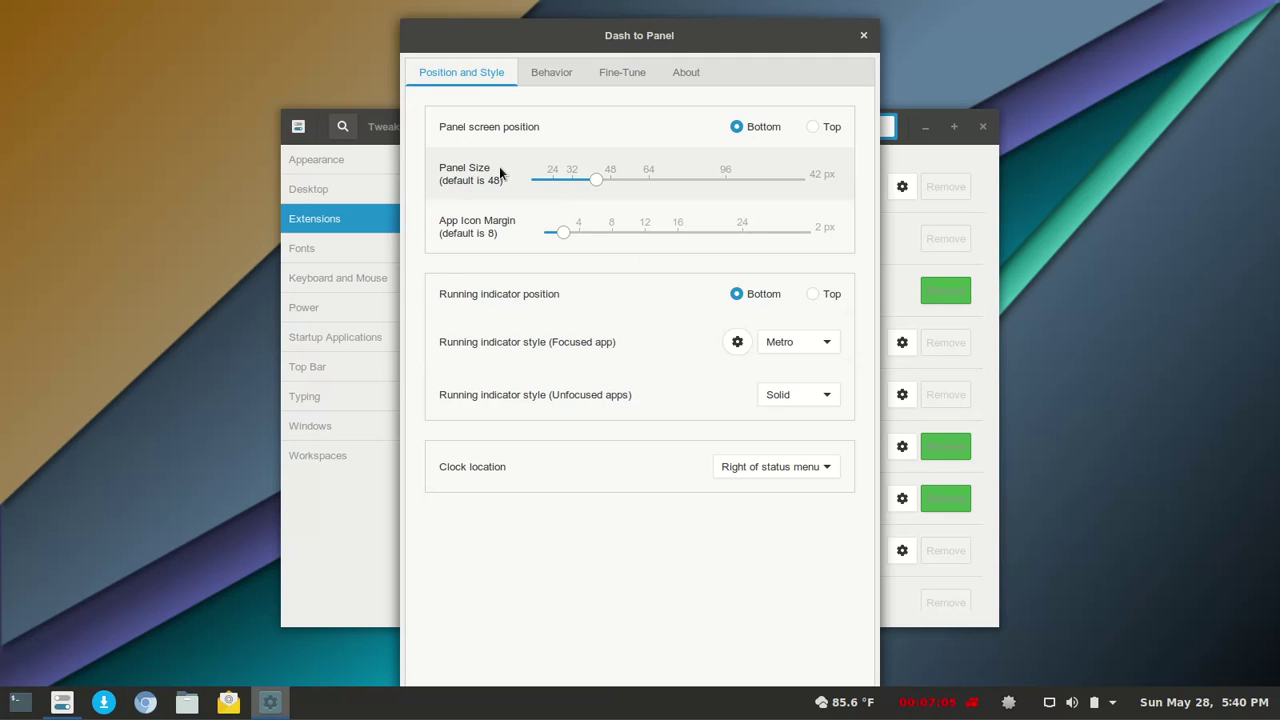
click(549, 71)
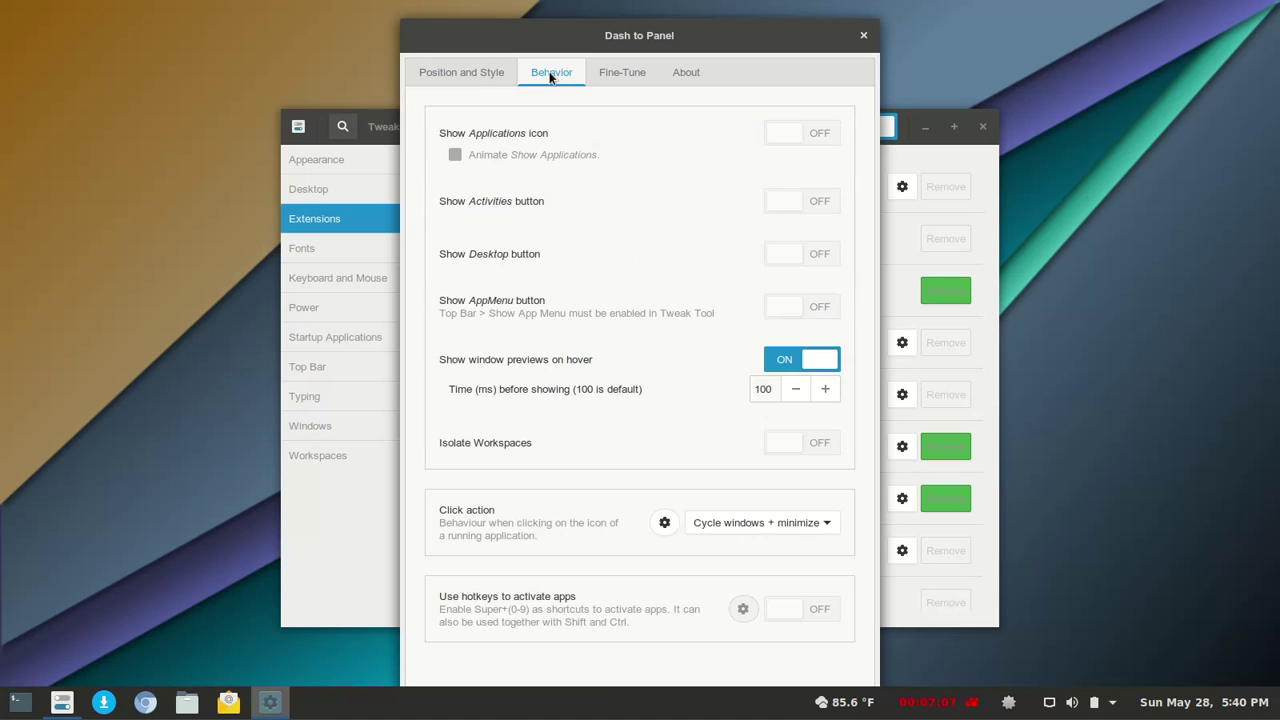
click(622, 73)
click(688, 80)
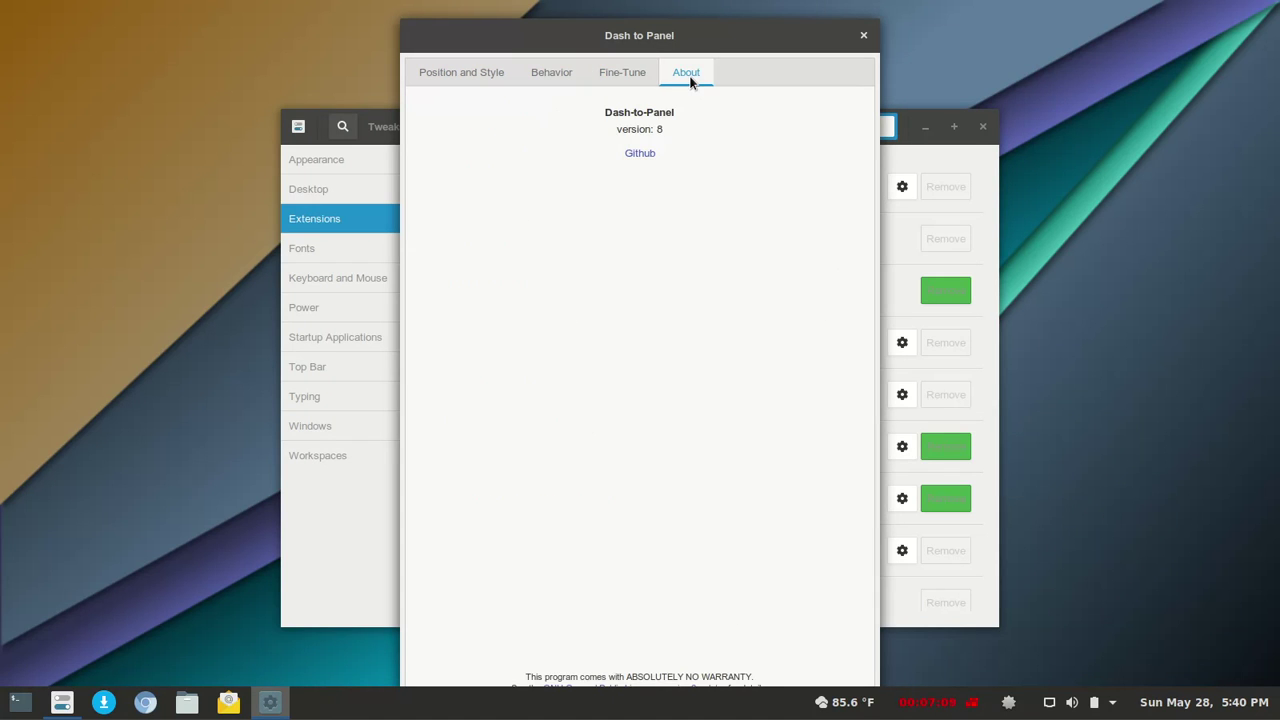
click(619, 71)
click(531, 70)
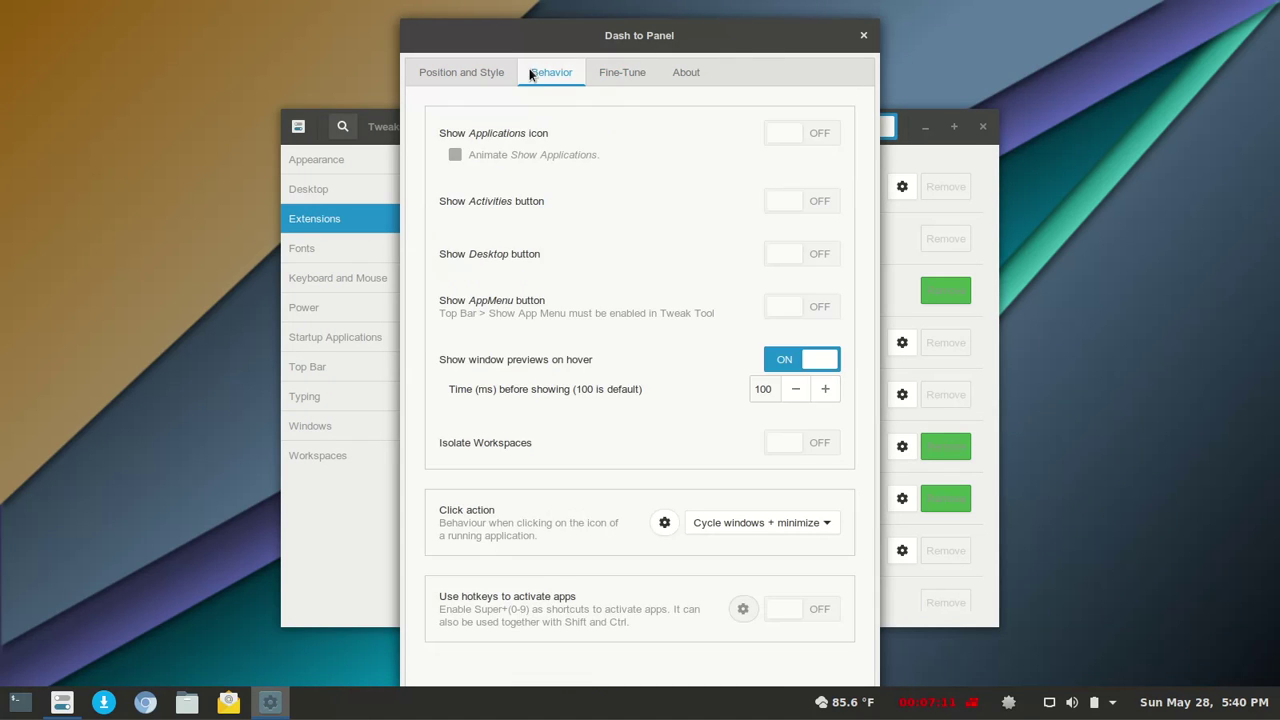
Check the Position and Style settings of Dash to Panel, close them and enable the Arc menu extension
click(467, 76)
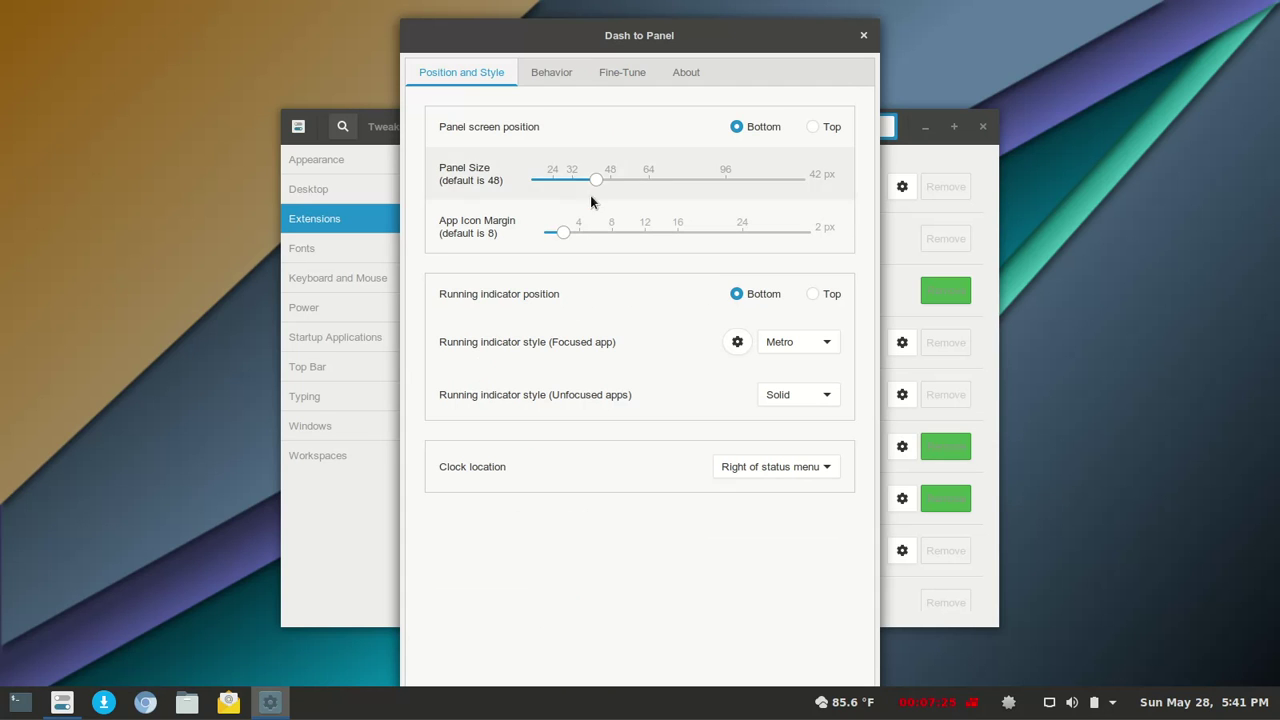
click(864, 36)
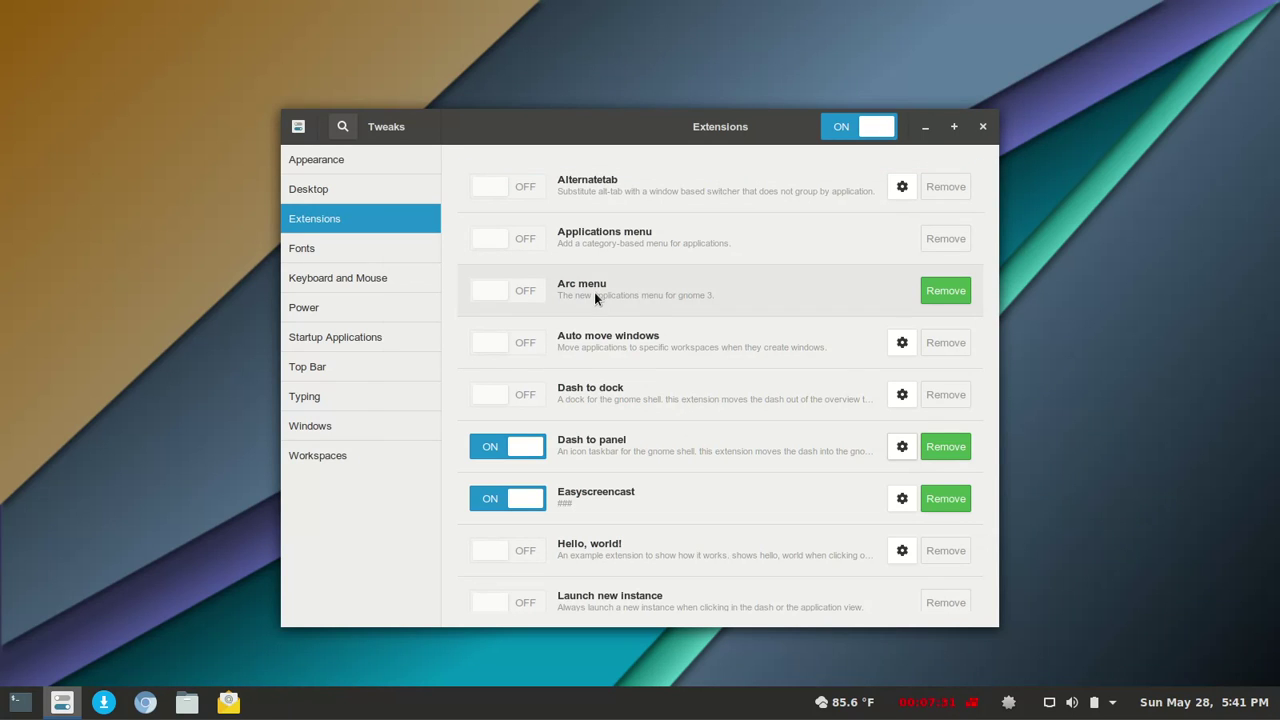
click(530, 292)
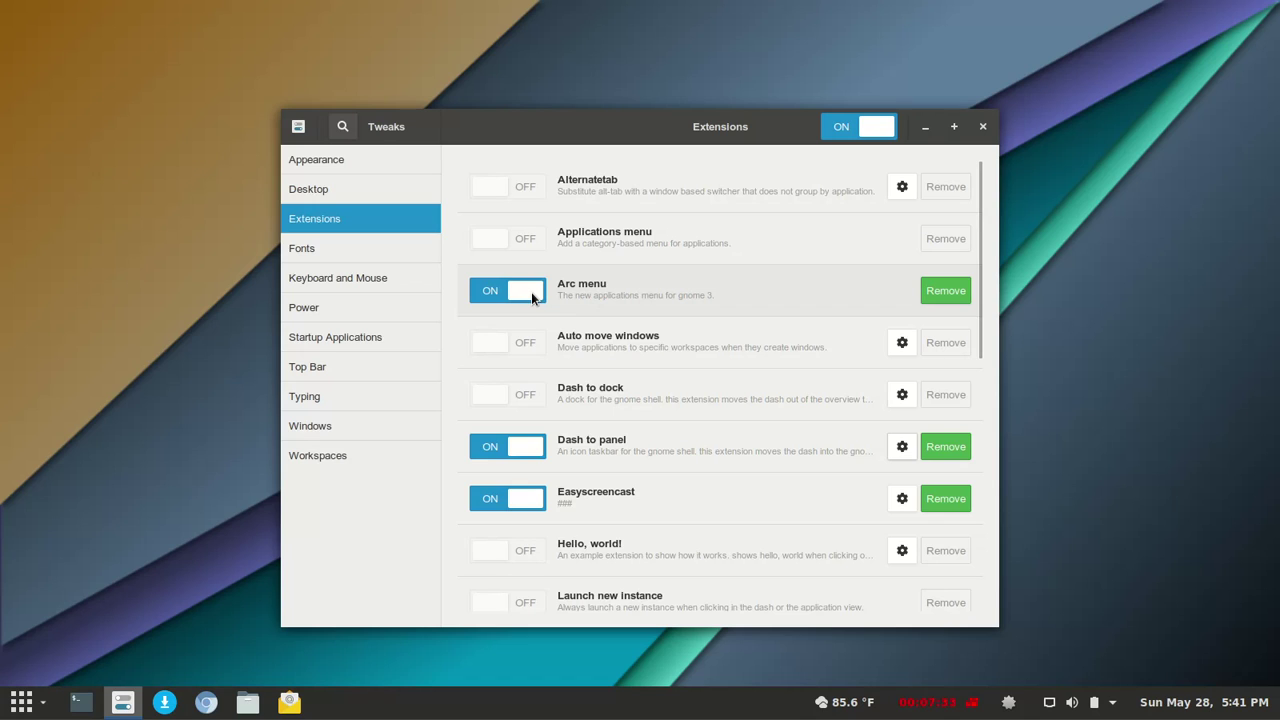
Open the new Arc menu from the panel, look through its application categories and shortcuts, and close it
click(30, 708)
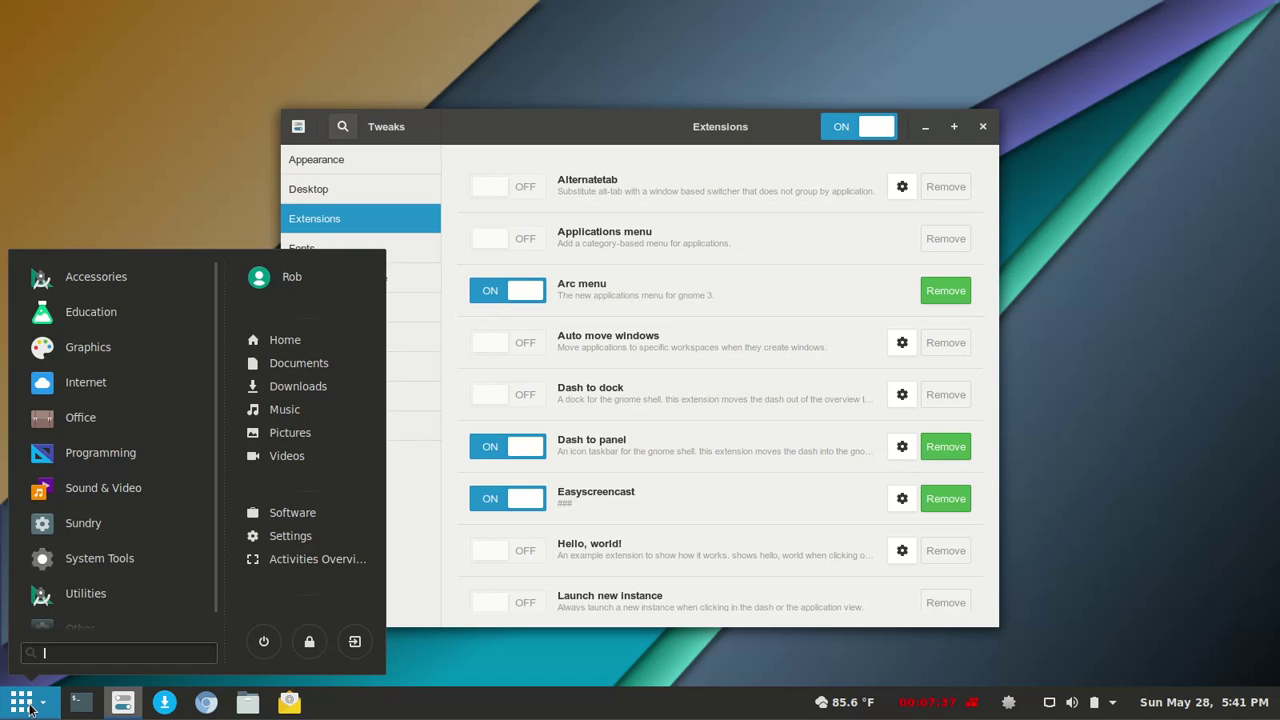
click(30, 708)
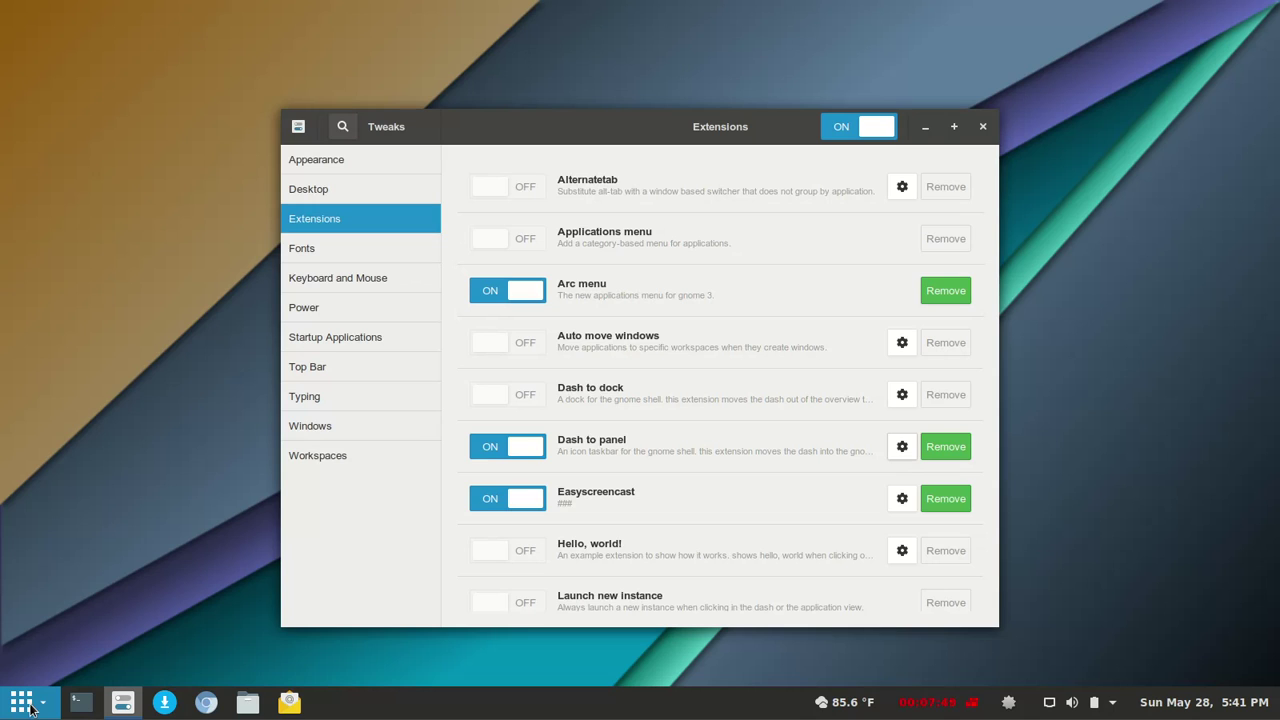
click(34, 707)
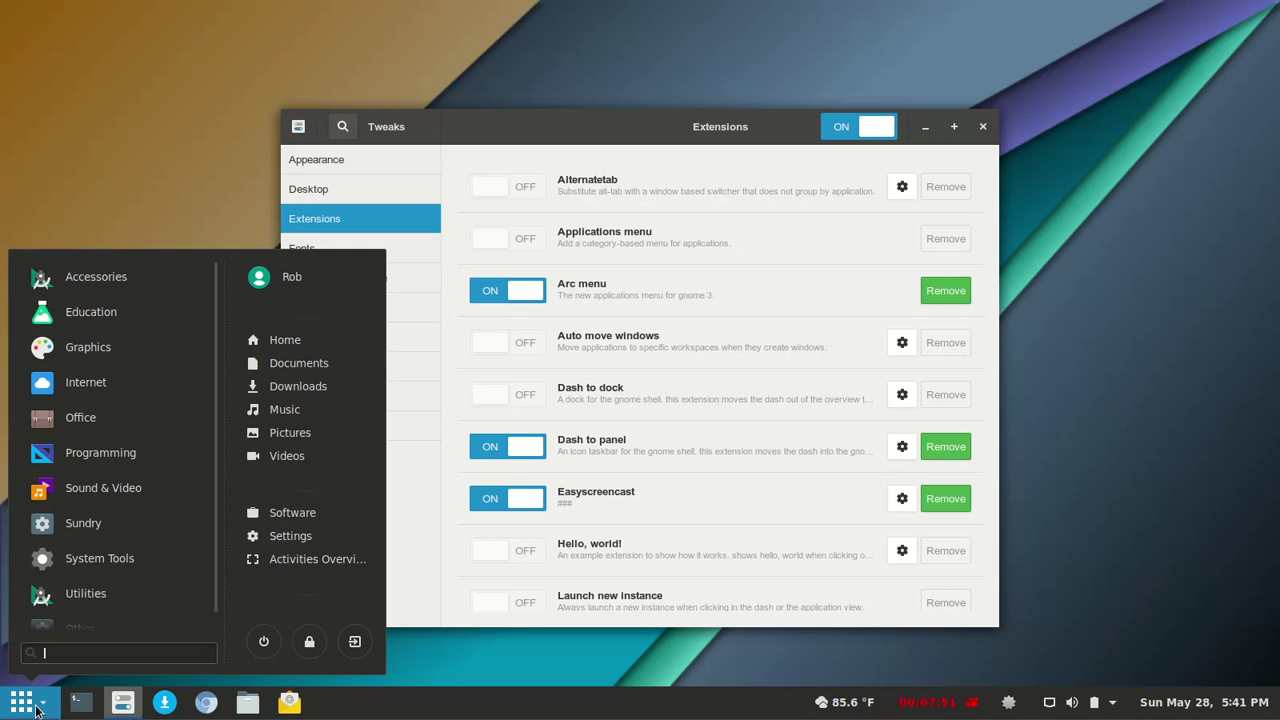
scroll(139, 395, down, 1)
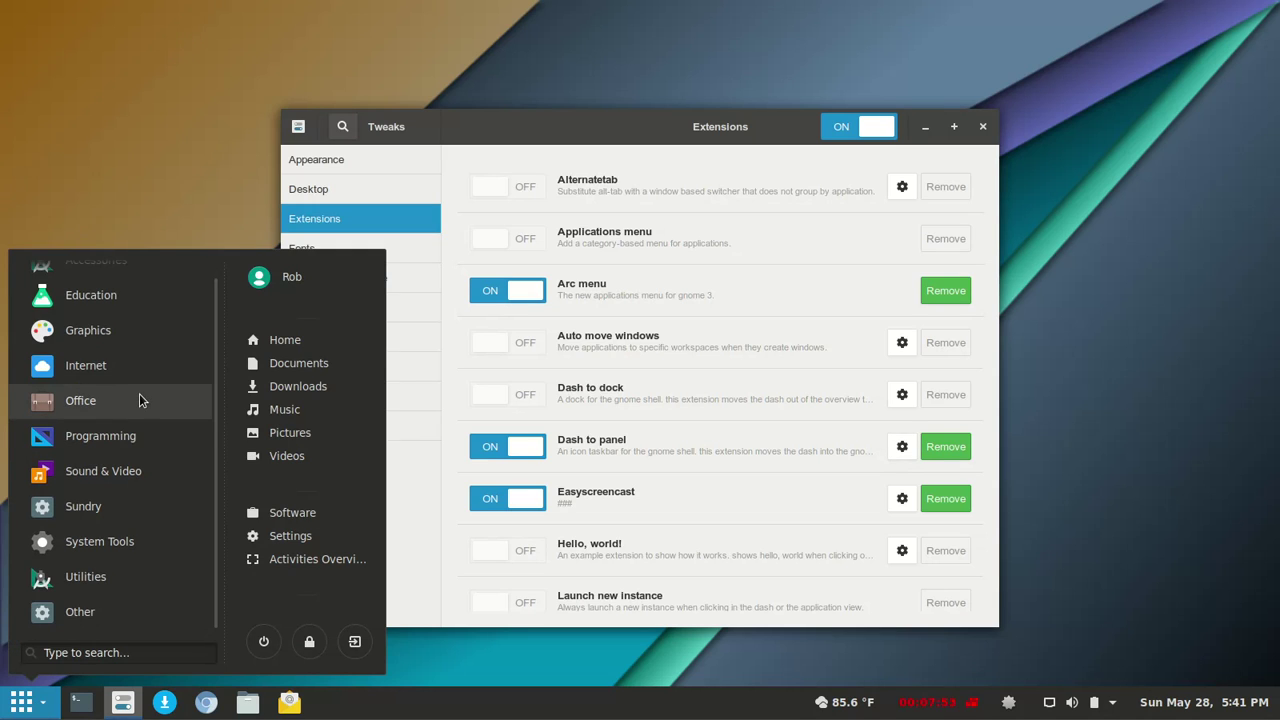
scroll(127, 620, up, 1)
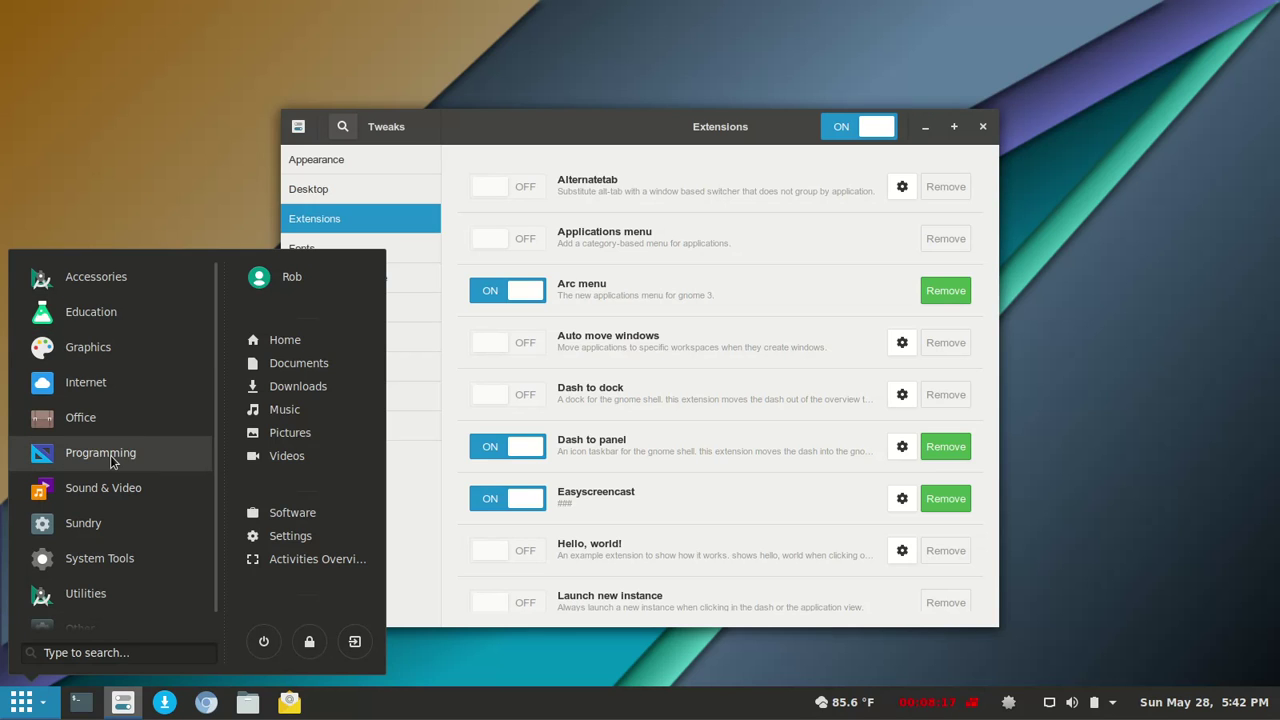
scroll(151, 505, down, 1)
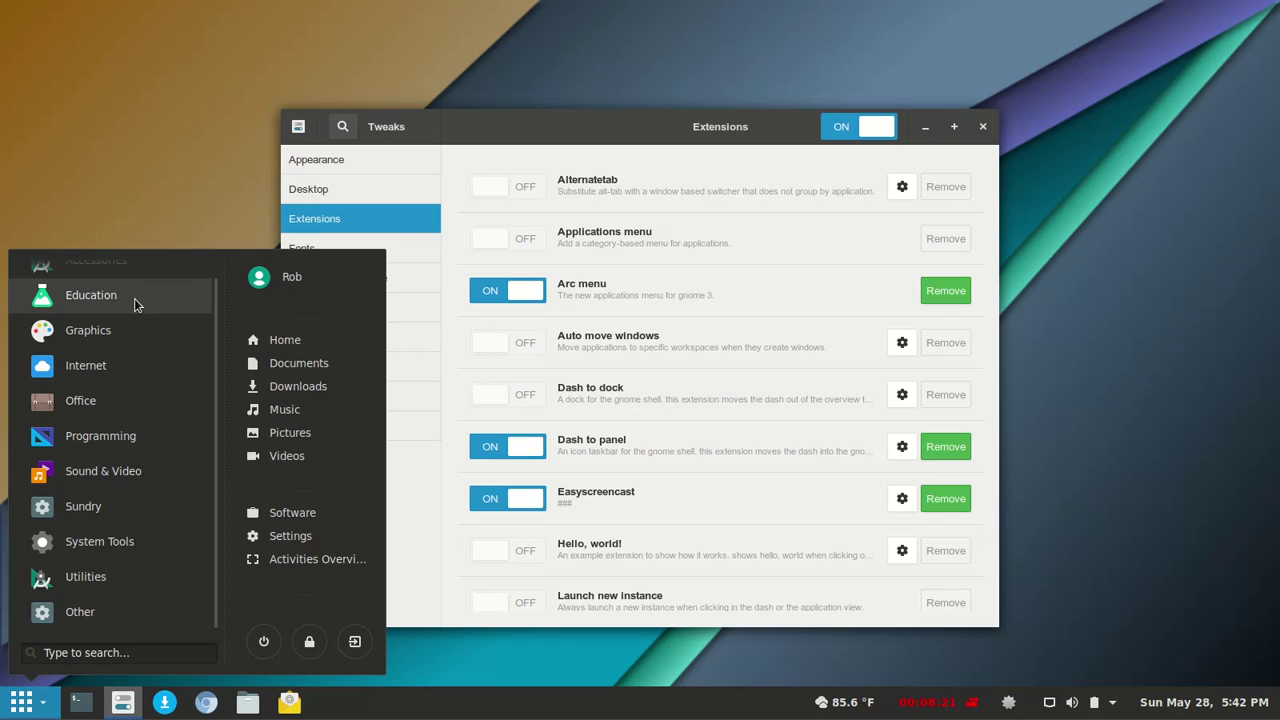
scroll(164, 365, up, 1)
click(147, 168)
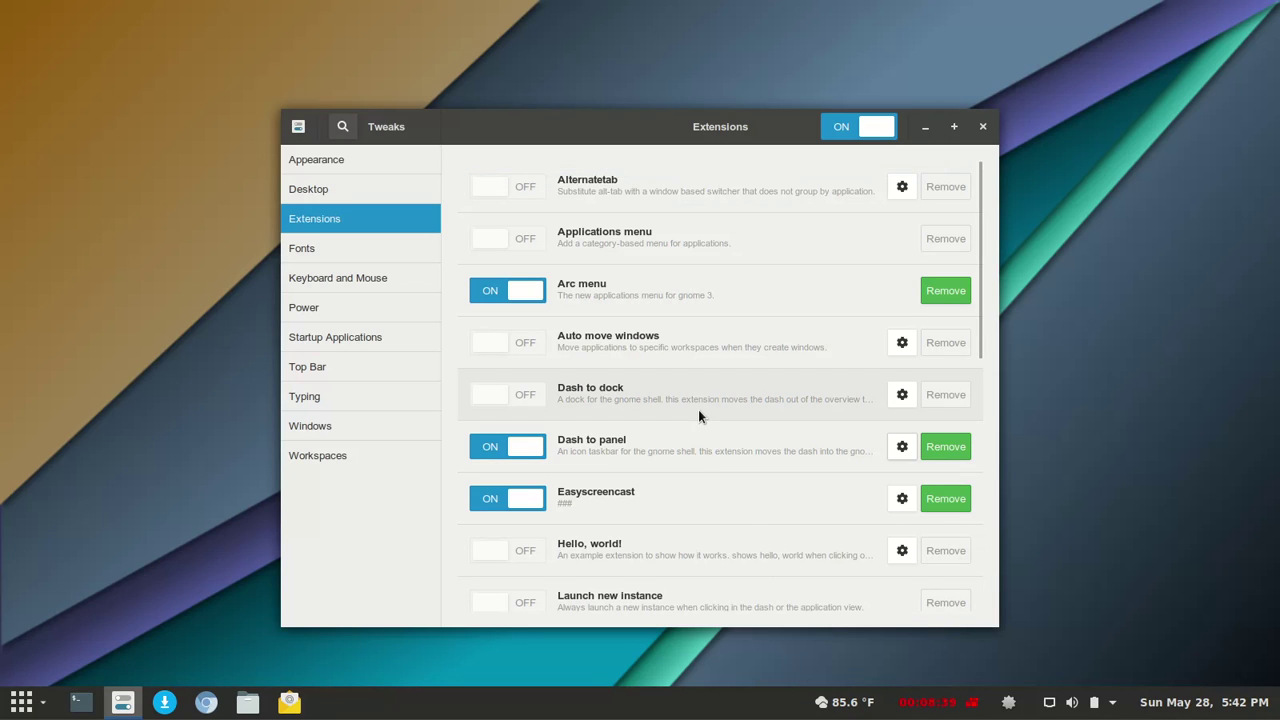
Look through the full list of installed extensions for the Openweather entry, down to the Install Shell Extension row
scroll(700, 405, down, 3)
scroll(702, 398, down, 8)
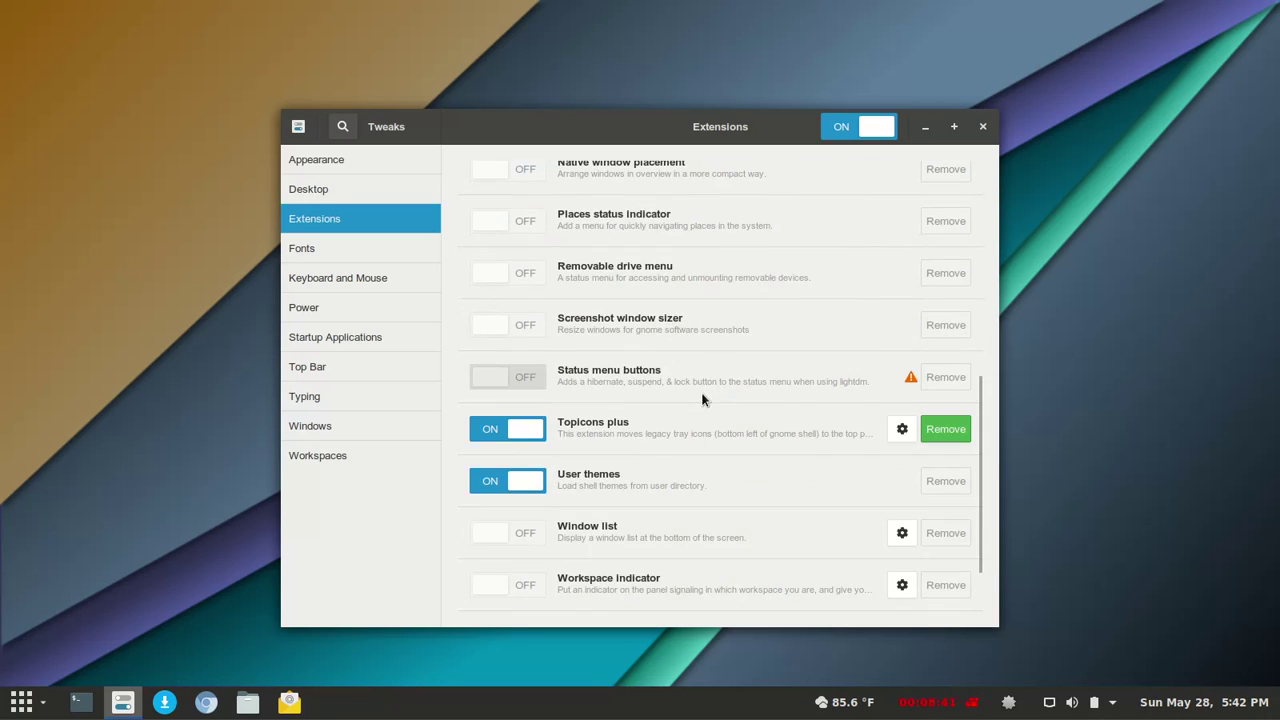
scroll(702, 398, up, 7)
scroll(702, 398, up, 2)
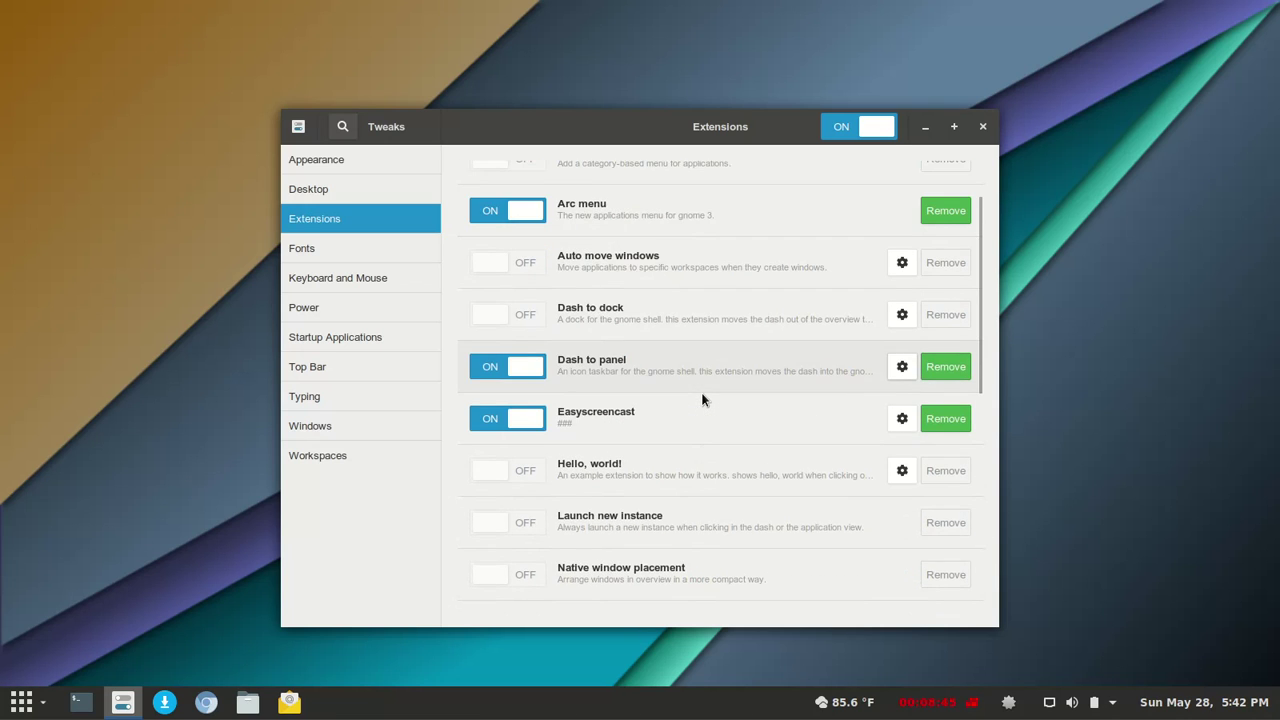
scroll(702, 398, up, 2)
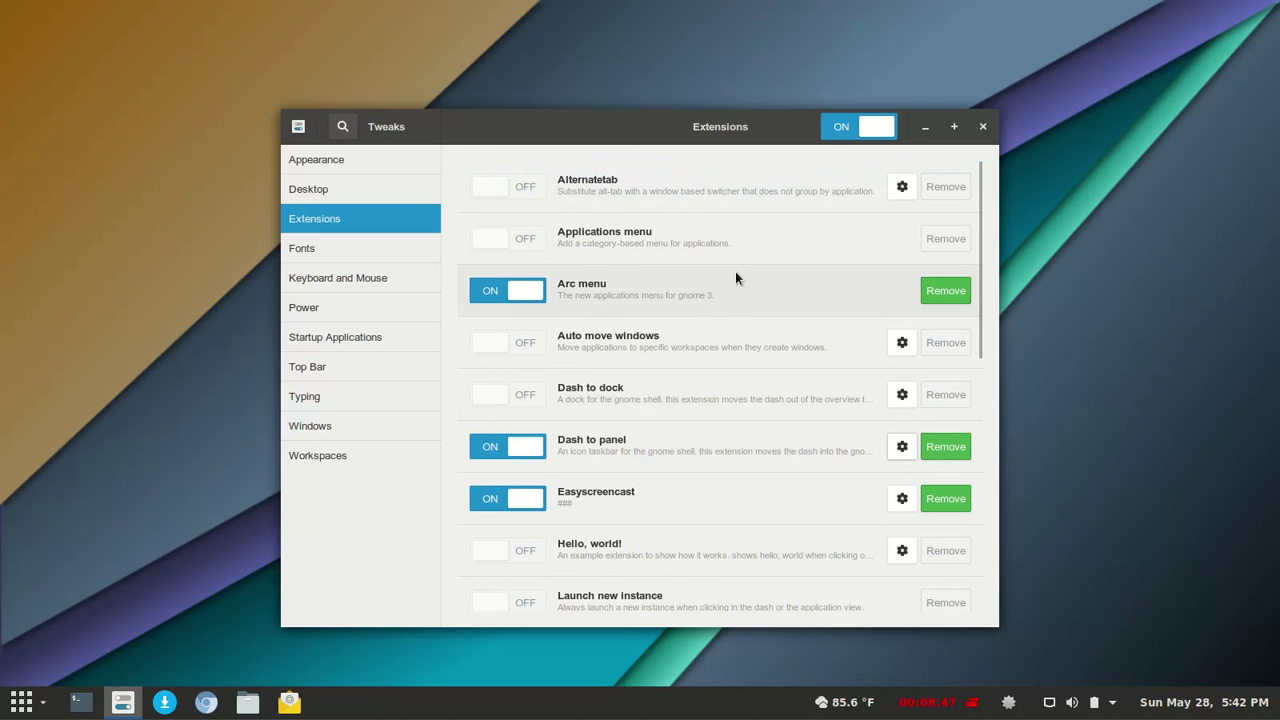
scroll(735, 278, down, 5)
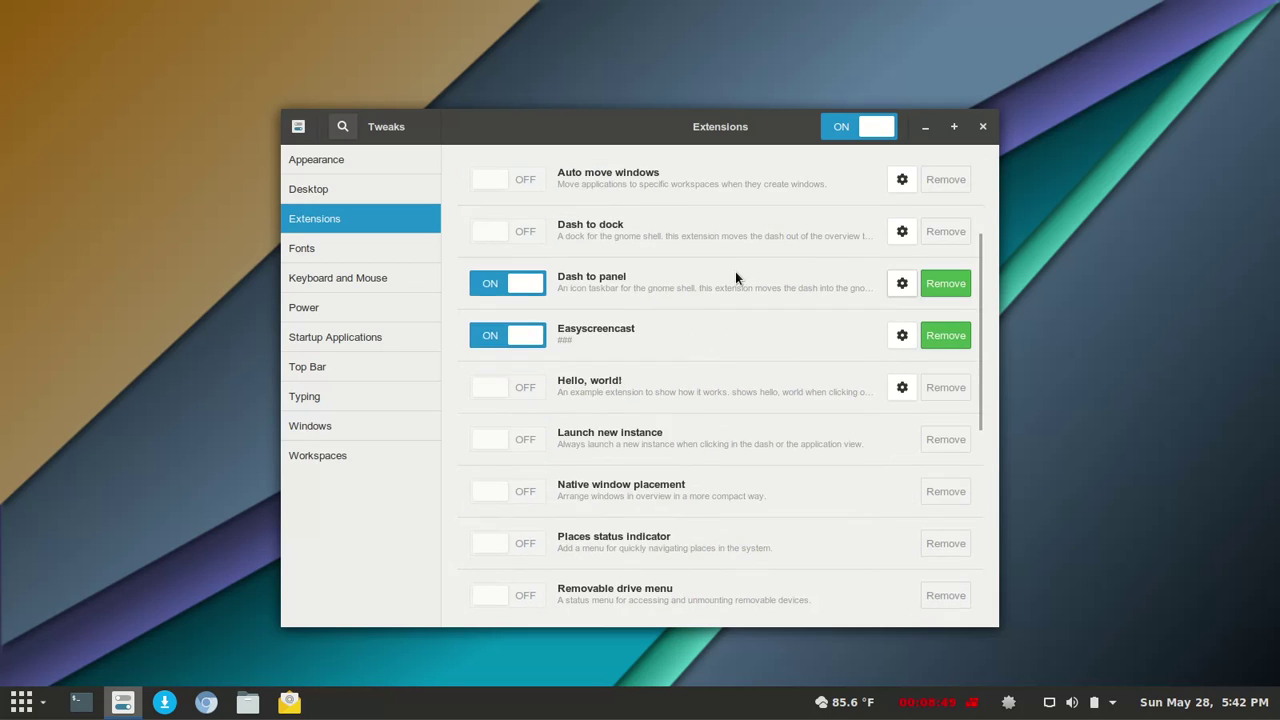
scroll(735, 278, down, 2)
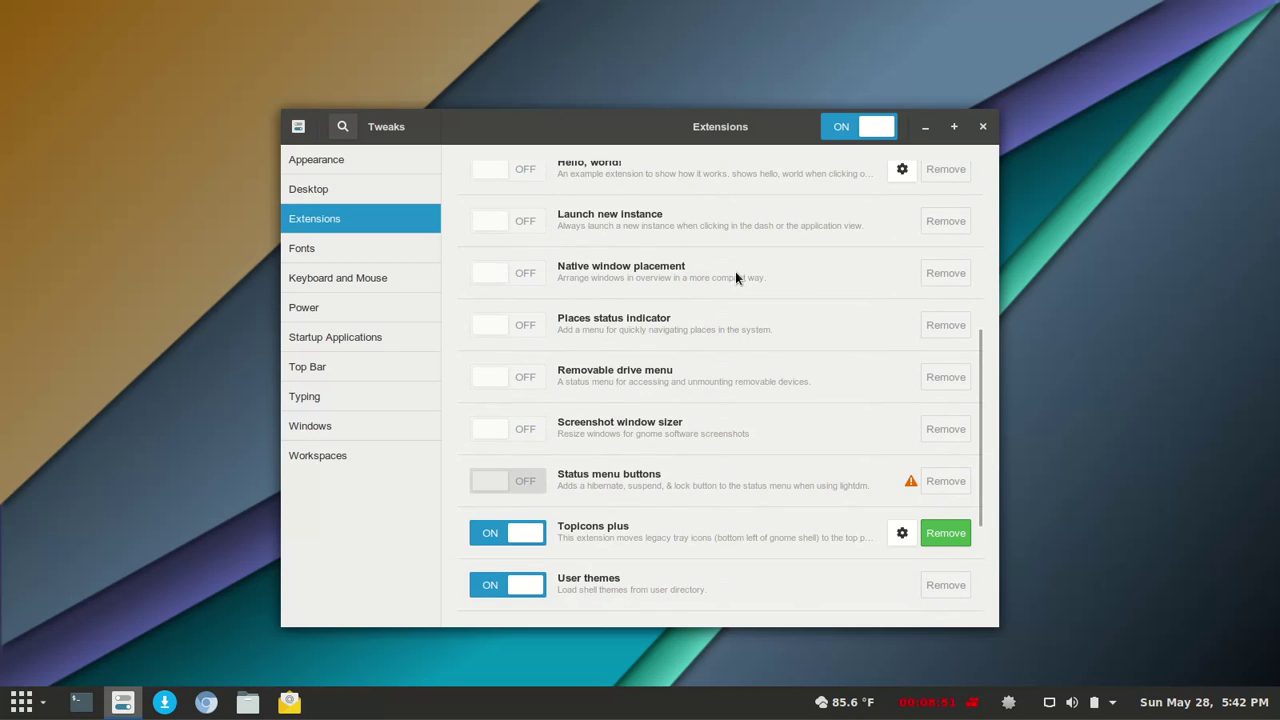
scroll(735, 272, down, 2)
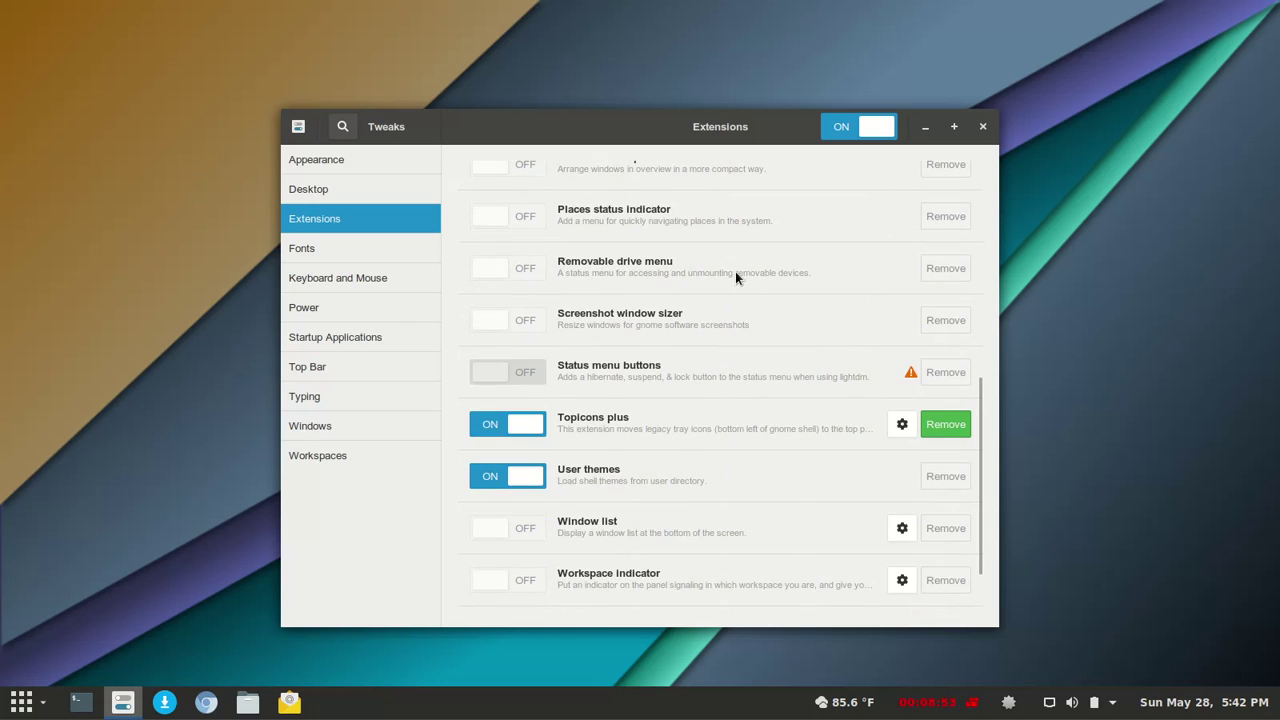
scroll(735, 277, down, 2)
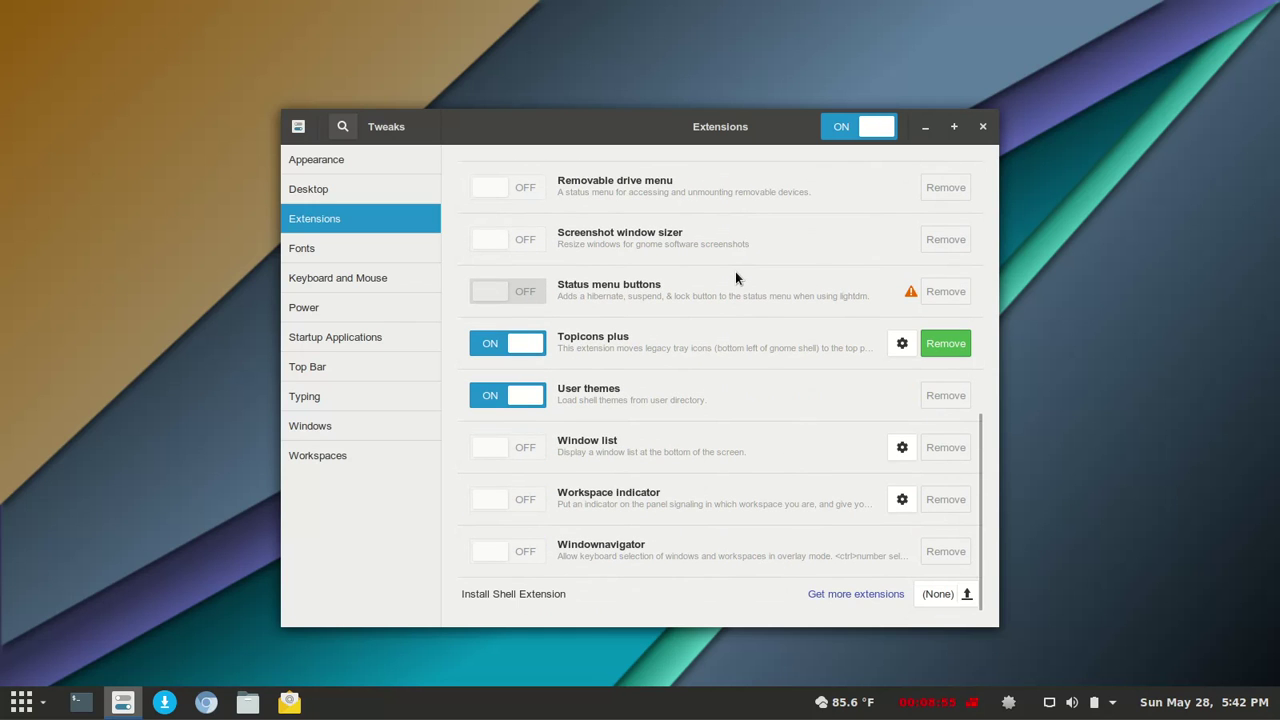
Restart Tweak Tool to reload its extensions list and disable the Openweather extension
click(985, 128)
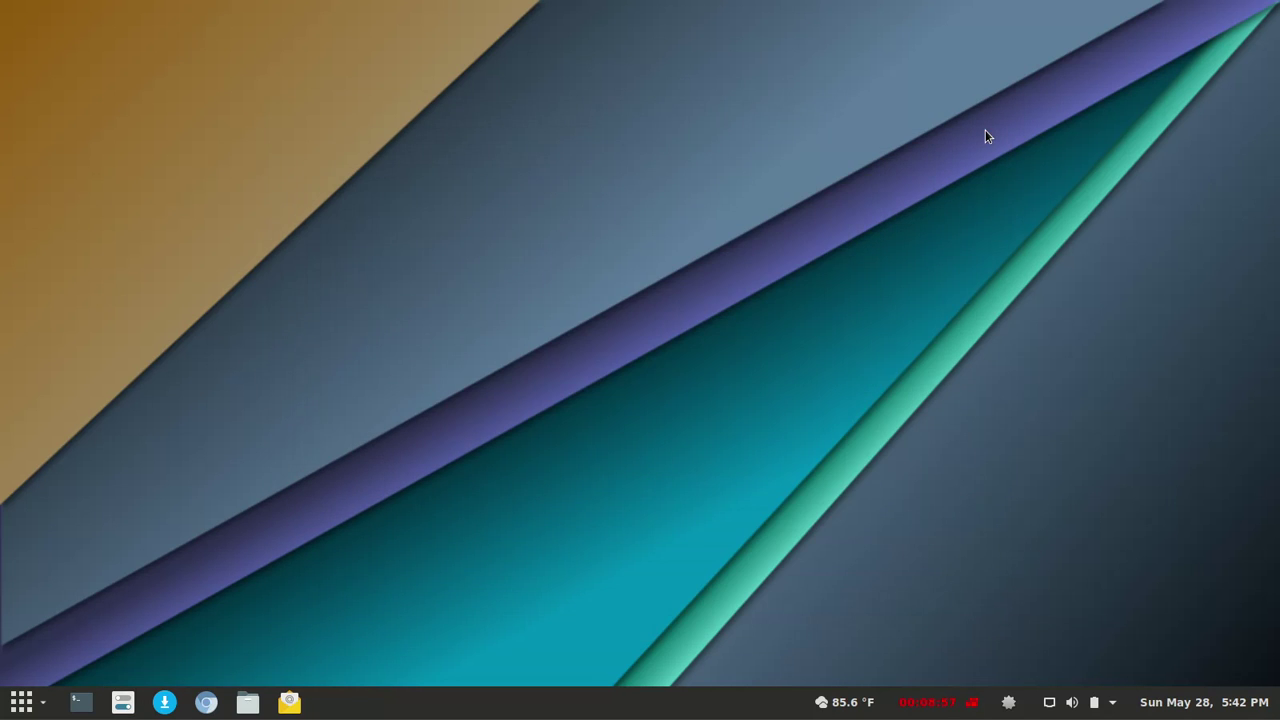
click(123, 702)
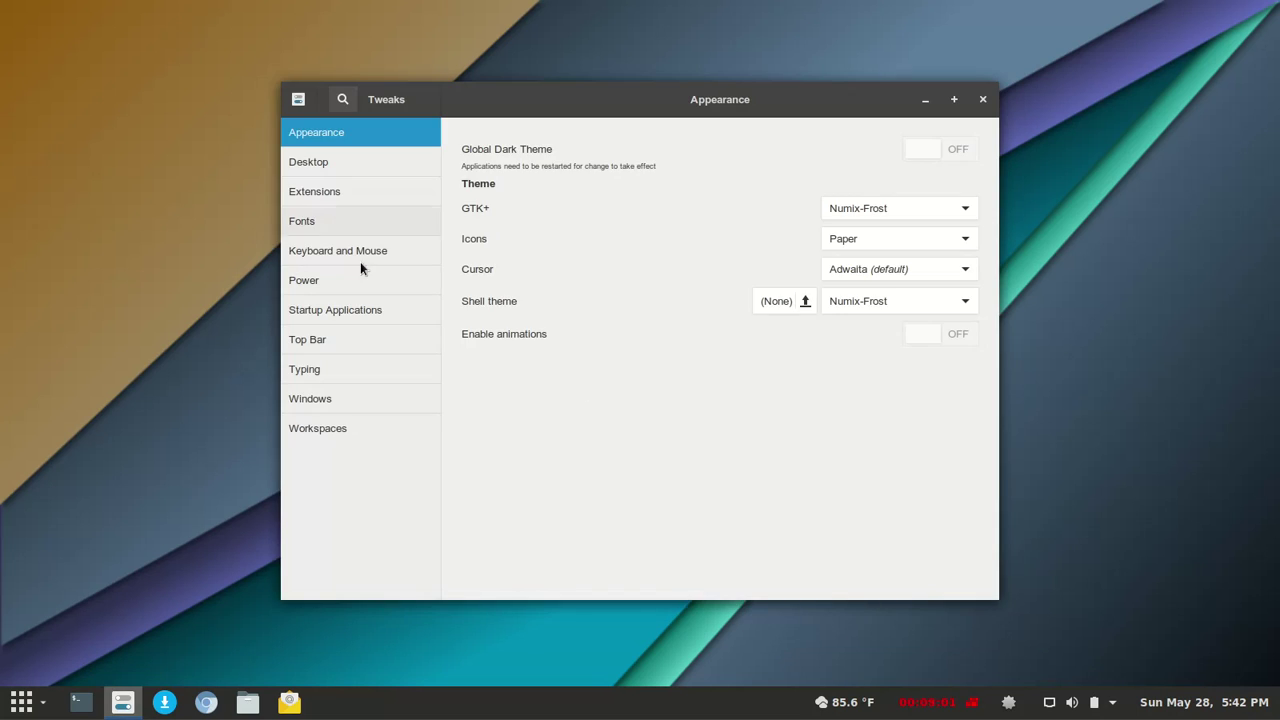
click(334, 201)
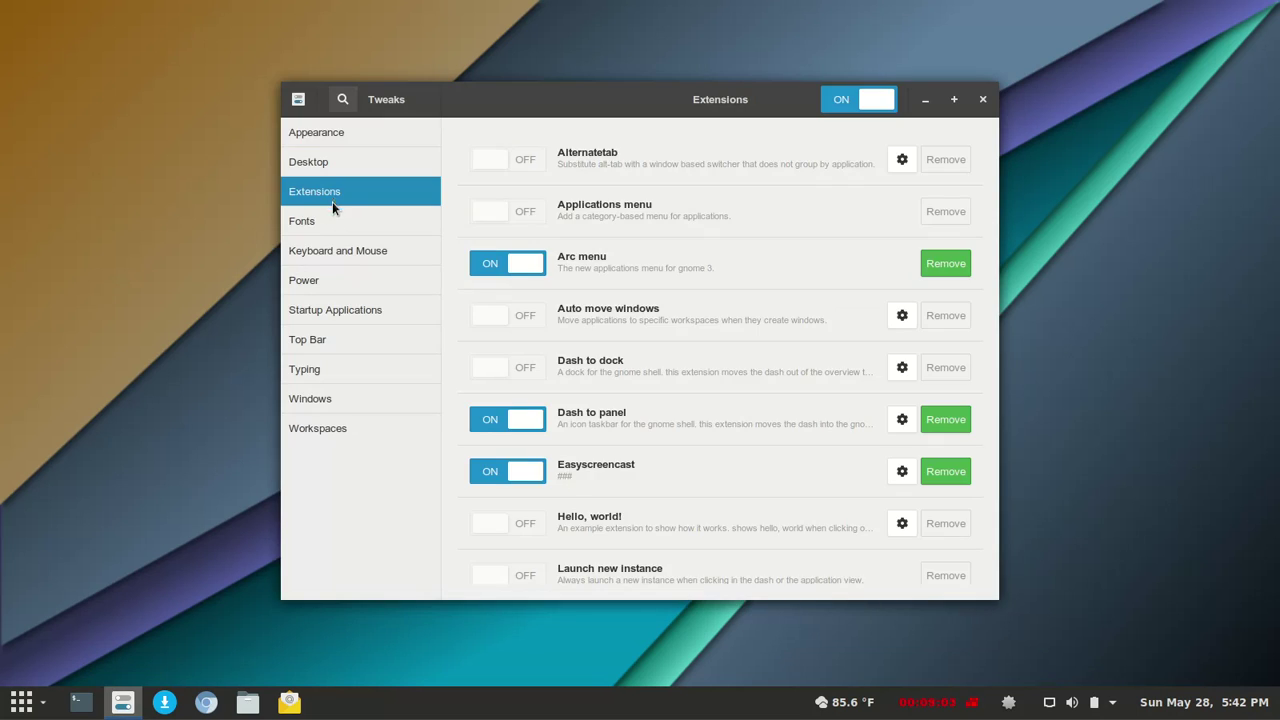
scroll(756, 343, down, 5)
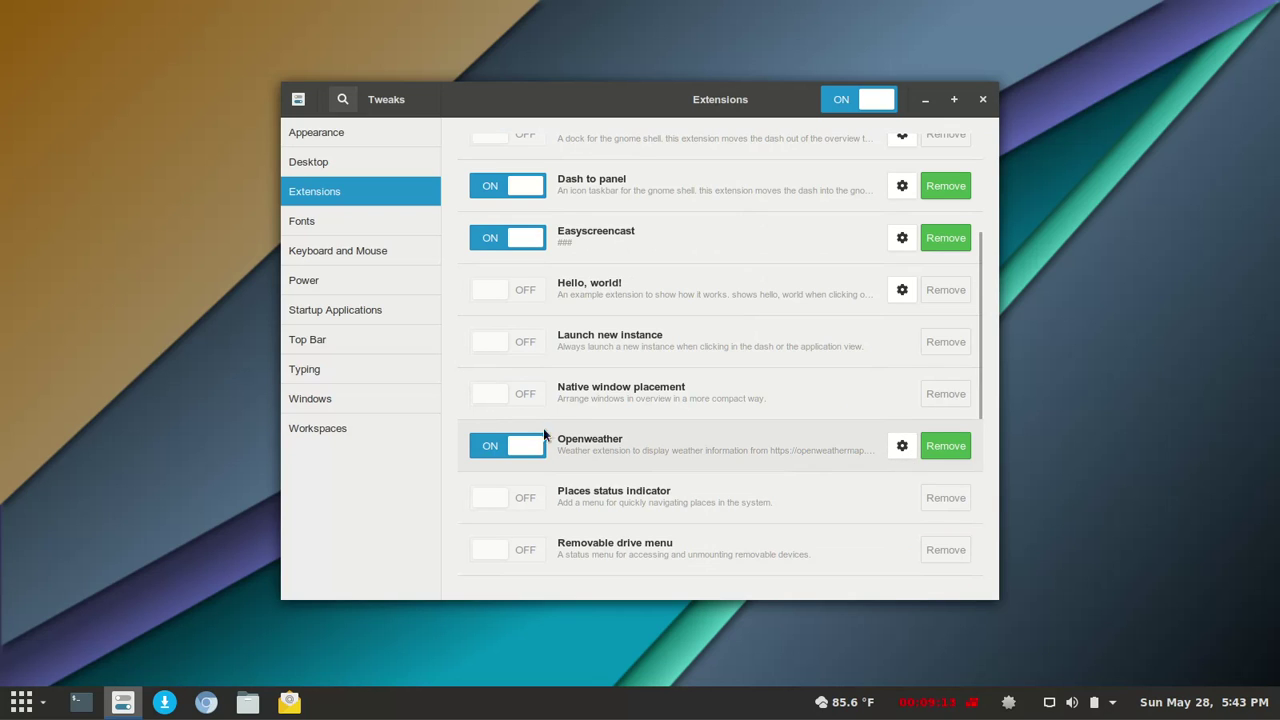
click(494, 455)
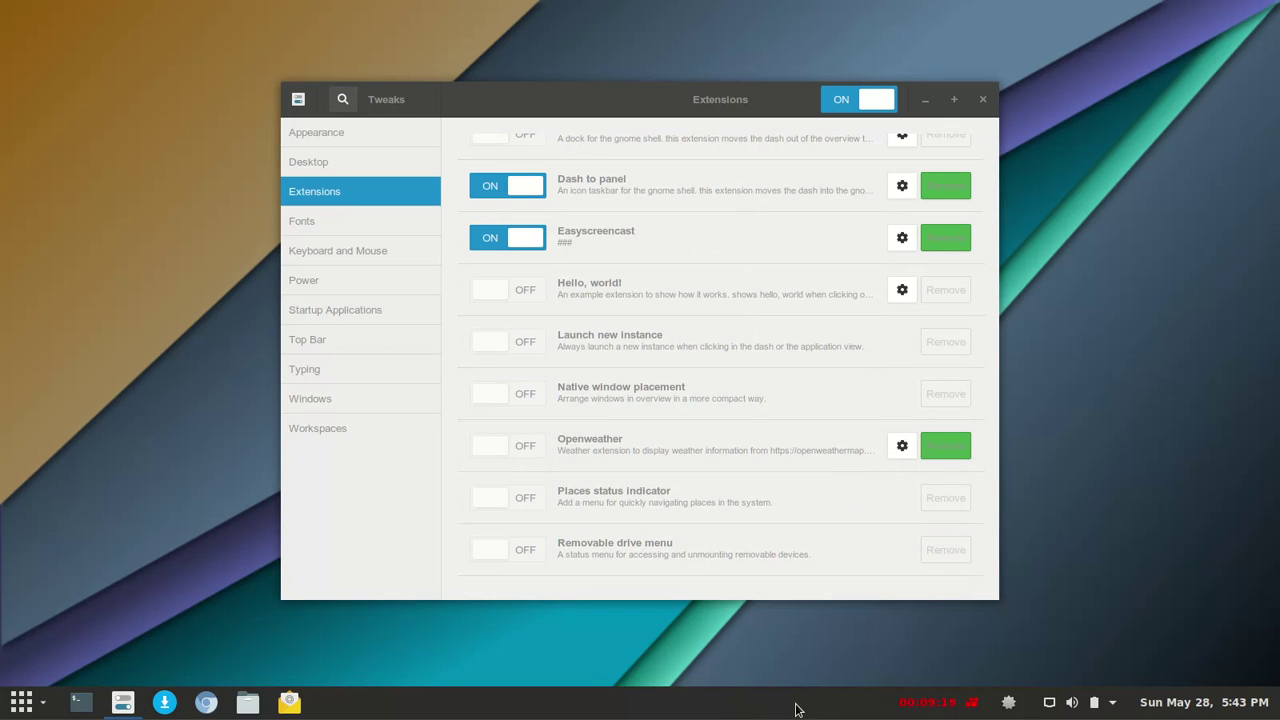
Go back to the start of the extensions list and close Tweak Tool
scroll(738, 349, up, 5)
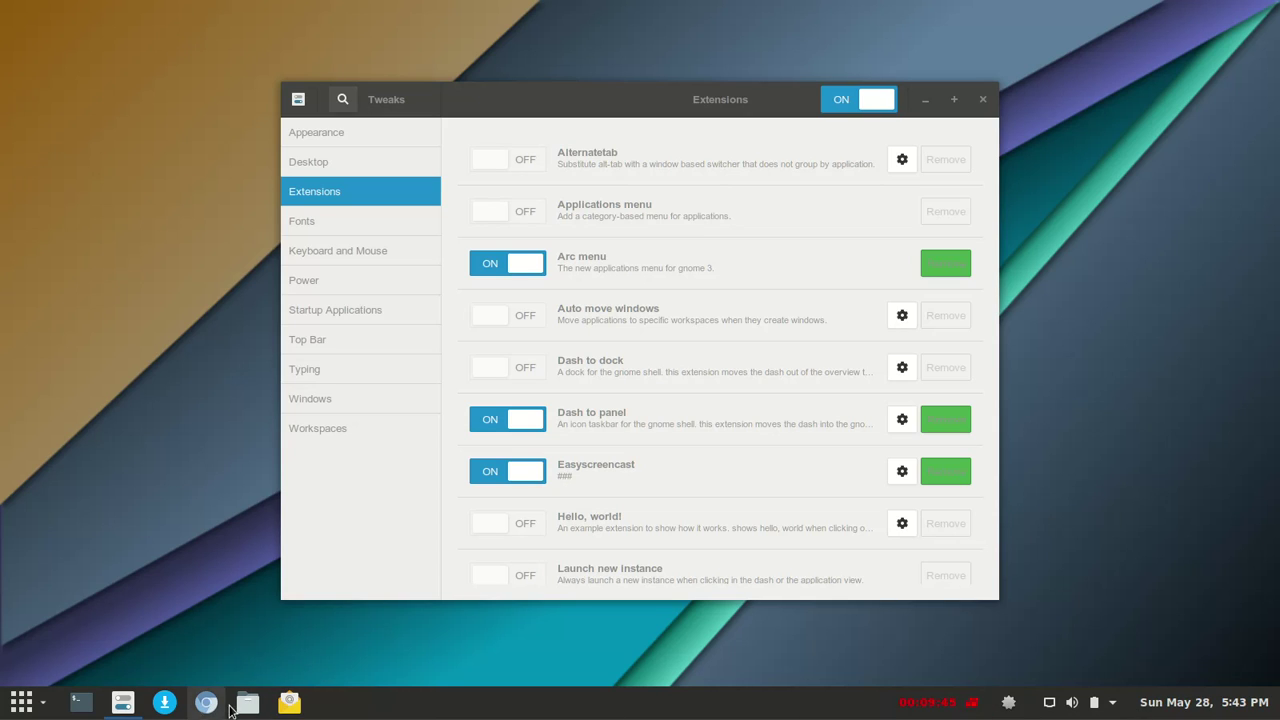
click(125, 706)
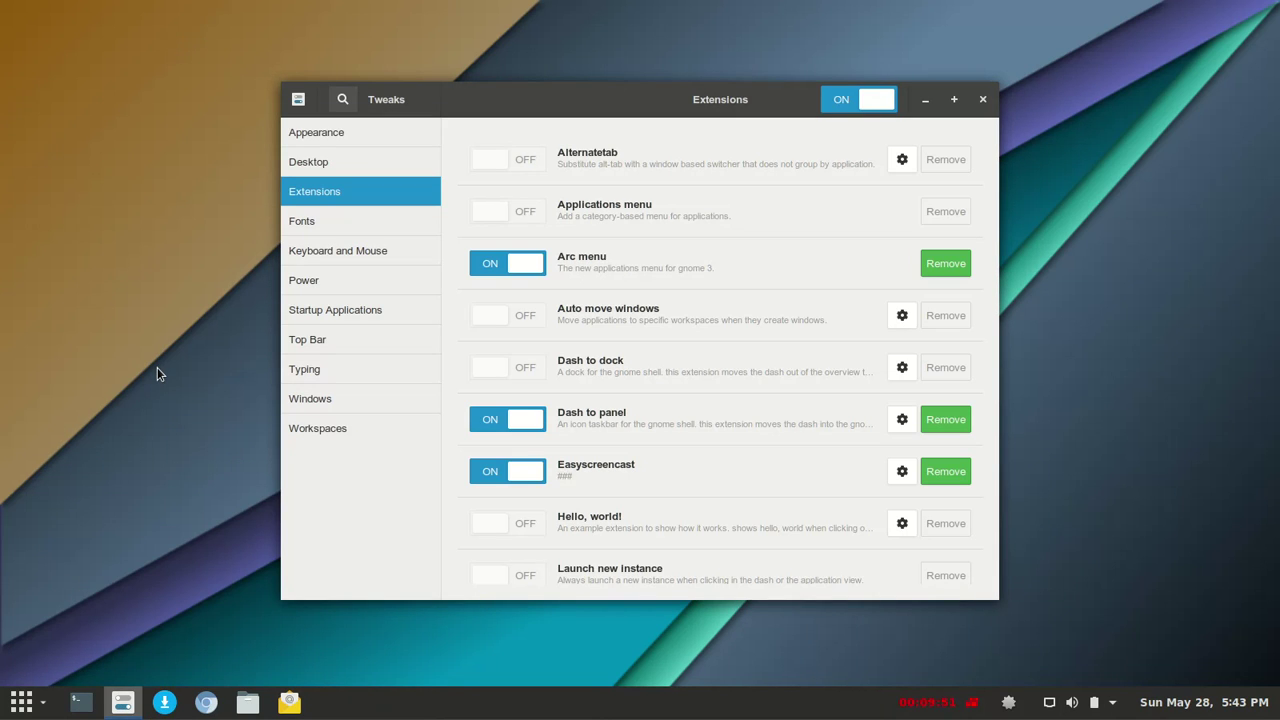
click(983, 100)
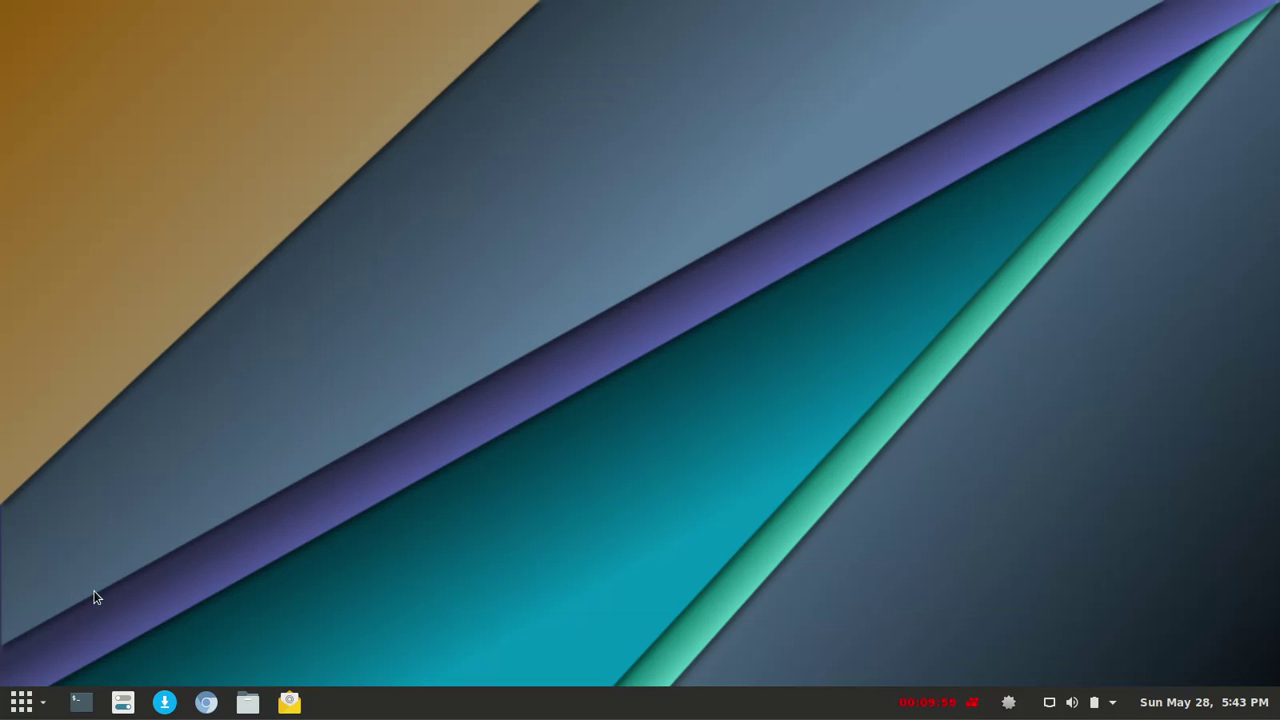
Reopen the Arc menu on the empty desktop, review its categories from Accessories to Other, and dismiss it
click(22, 704)
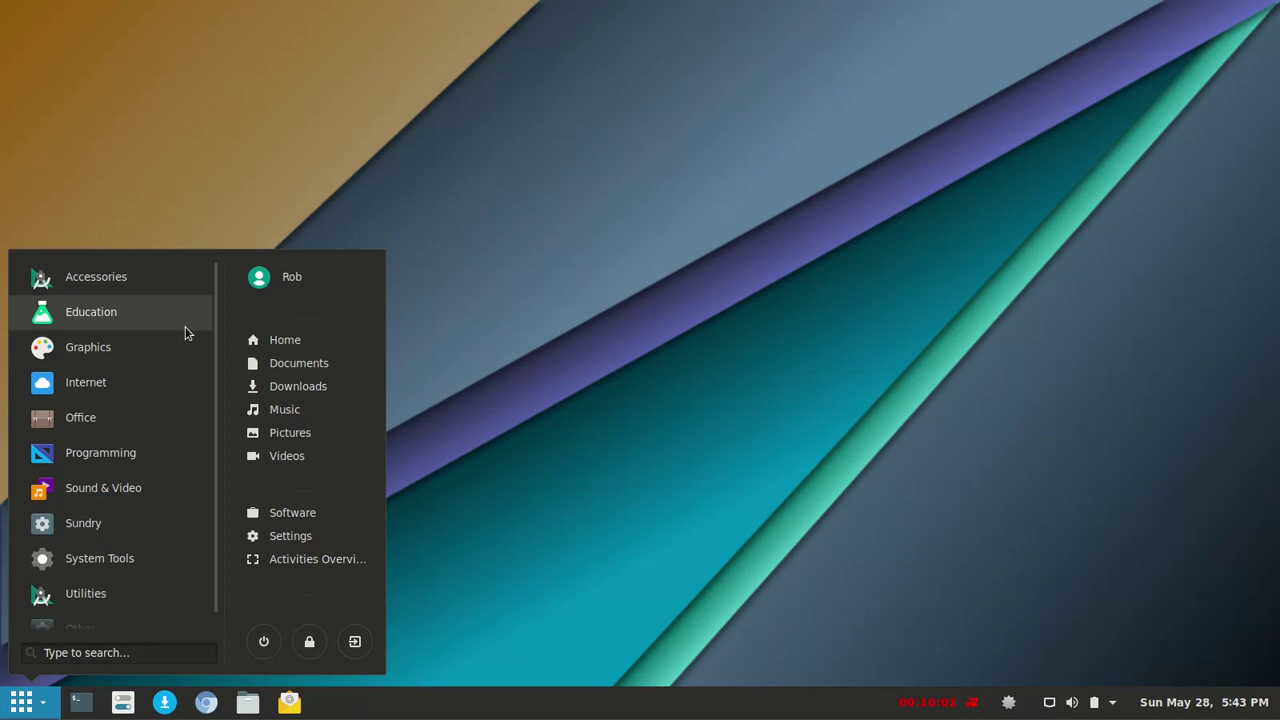
scroll(187, 330, down, 1)
scroll(187, 332, up, 1)
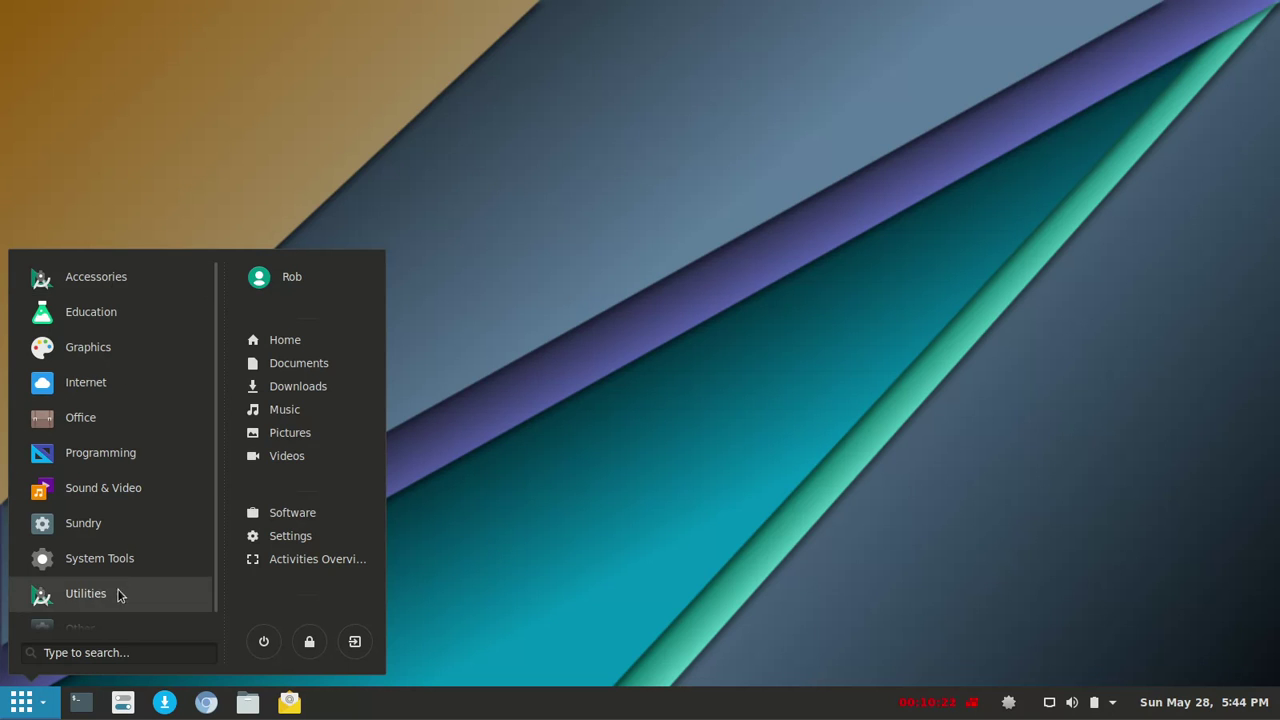
scroll(140, 592, down, 1)
click(625, 450)
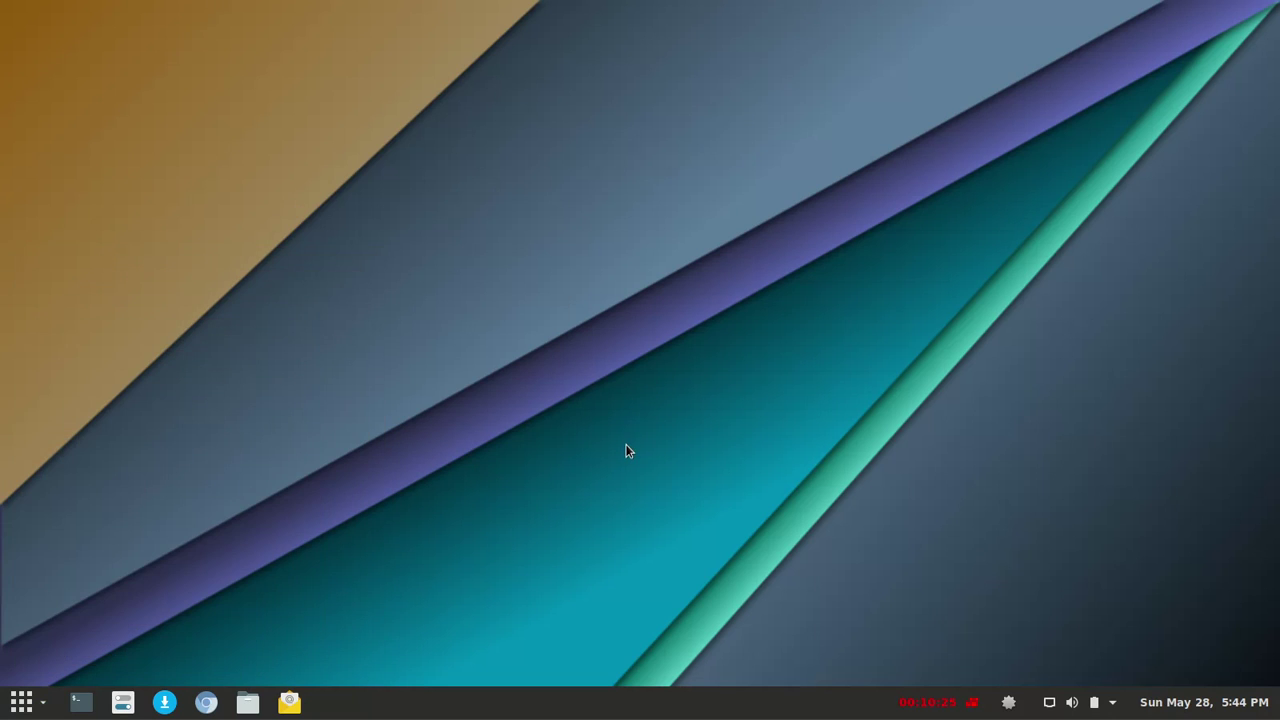